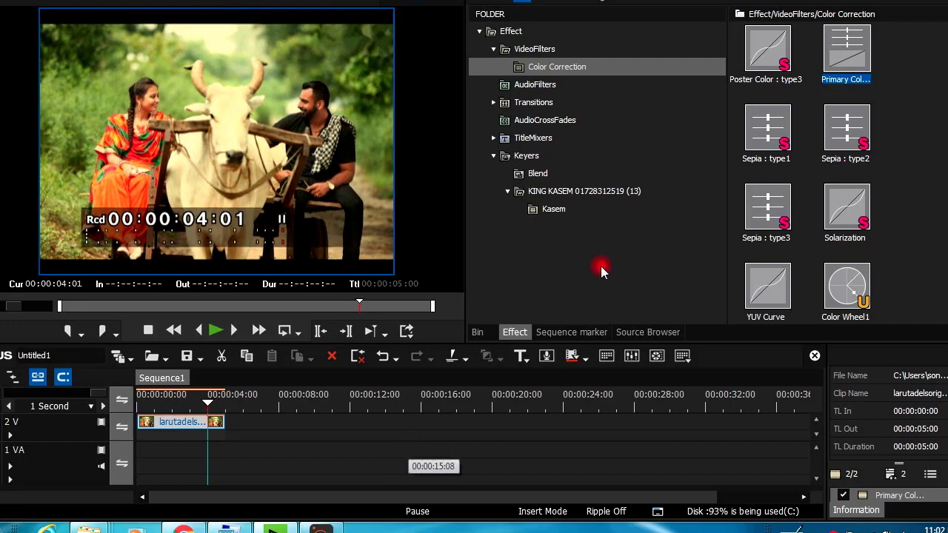
Delete the clip from the timeline and place a fresh copy of the bin's still image at the start of track 2 V.
right_click(184, 425)
left_click(253, 108)
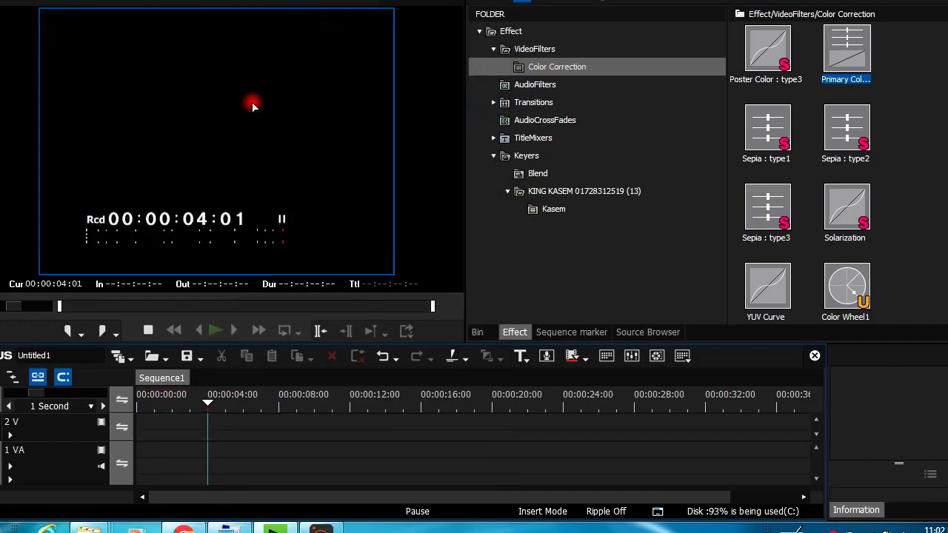
left_click(480, 331)
left_click_drag(704, 78, 138, 423)
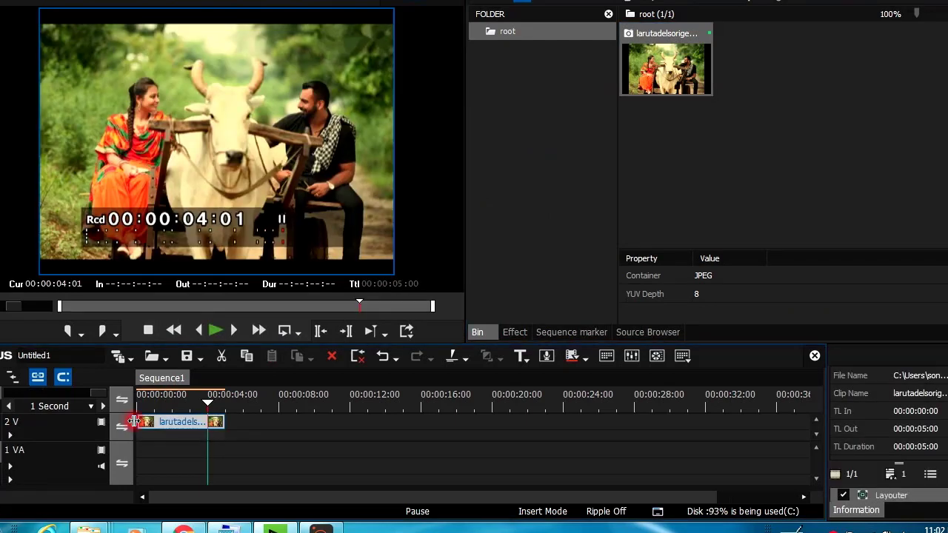
Apply the Primary Color Correction video filter to the image clip on track 2 V.
left_click(515, 332)
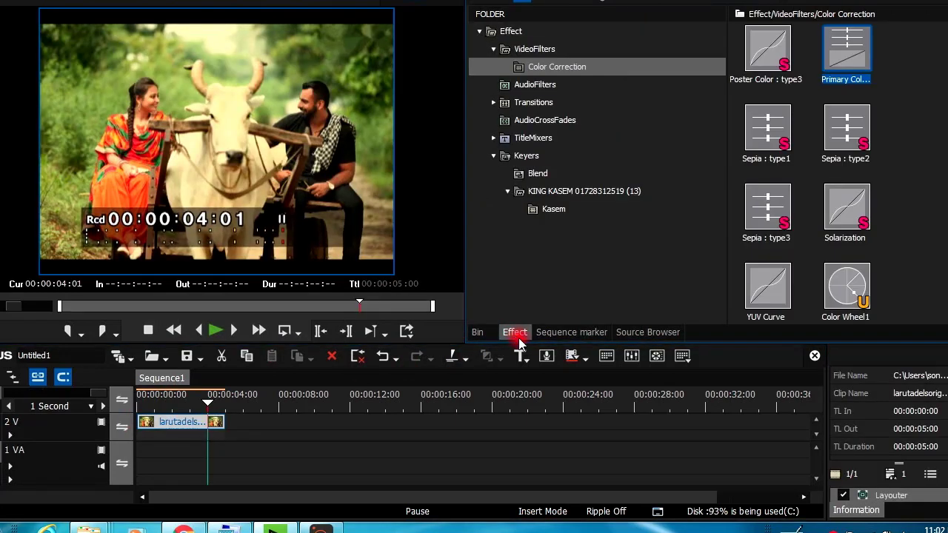
left_click_drag(883, 72, 167, 420)
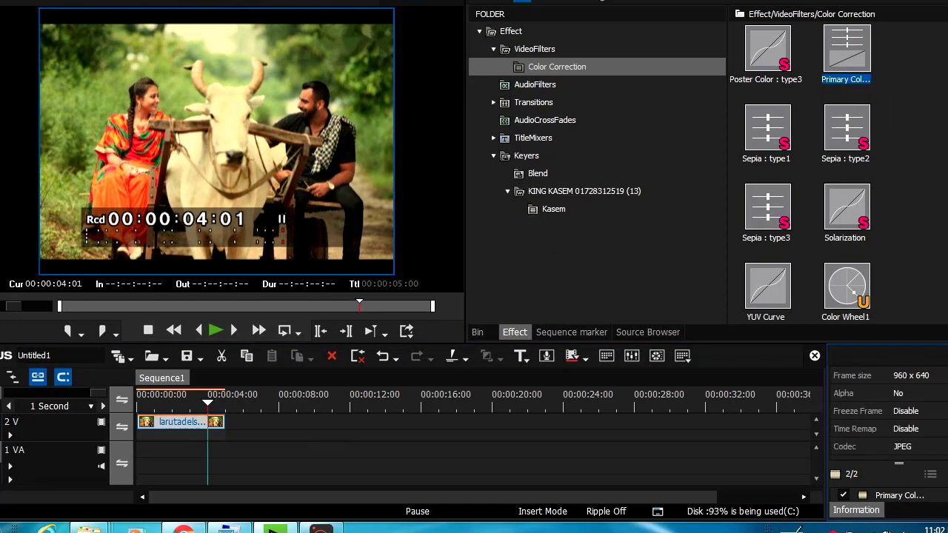
Try the "entertenment entertenment ,50% (Full / Full)" LUT as the clip's Primary Color Correction destination and discard the changes.
left_click(900, 497)
double_click(901, 496)
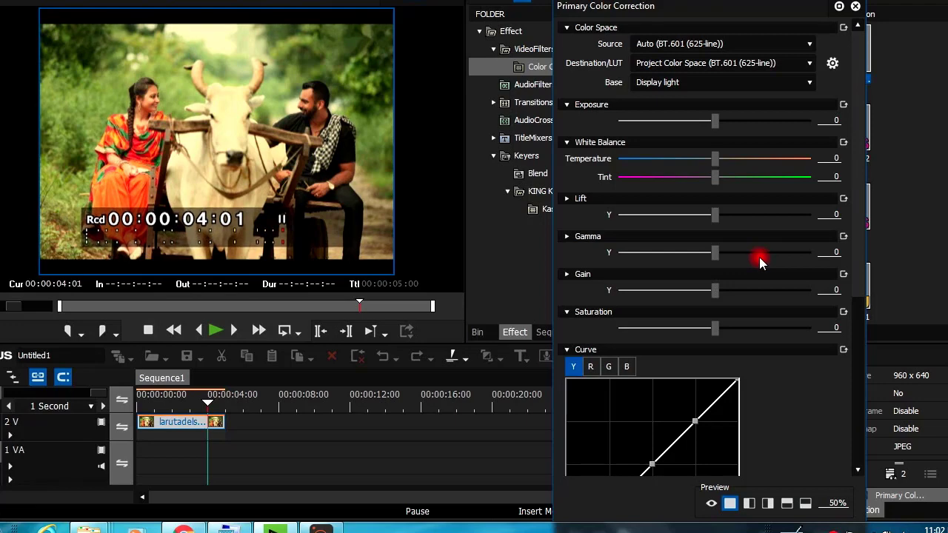
left_click(809, 64)
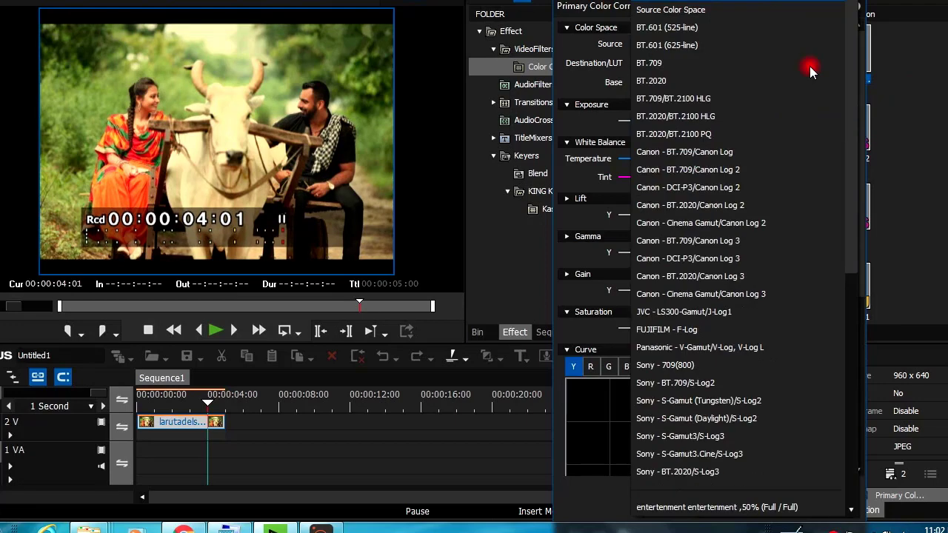
scroll(763, 292, "down", 4)
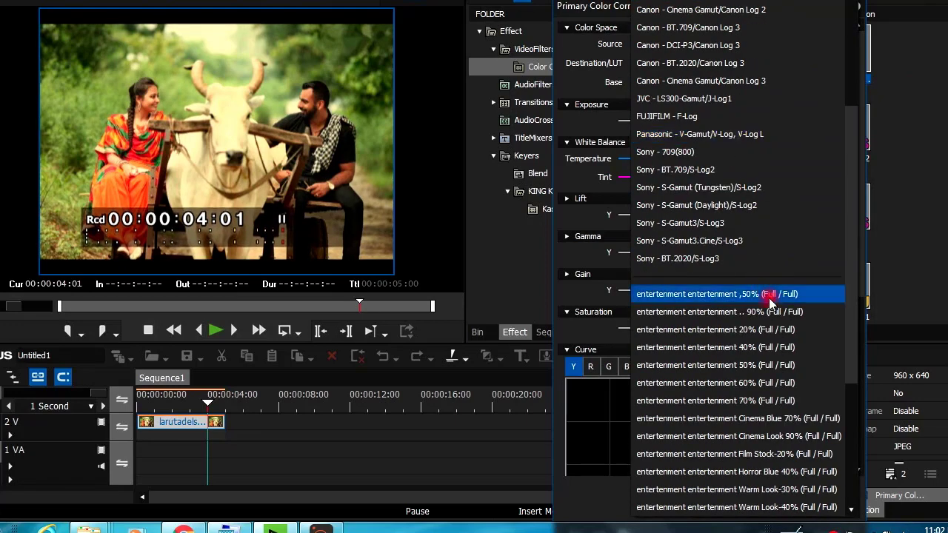
left_click(730, 296)
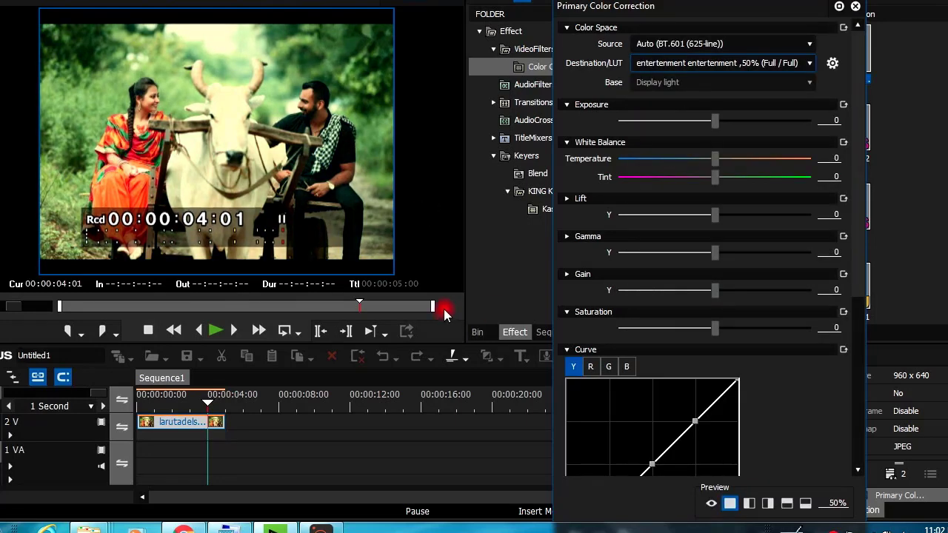
left_click(855, 7)
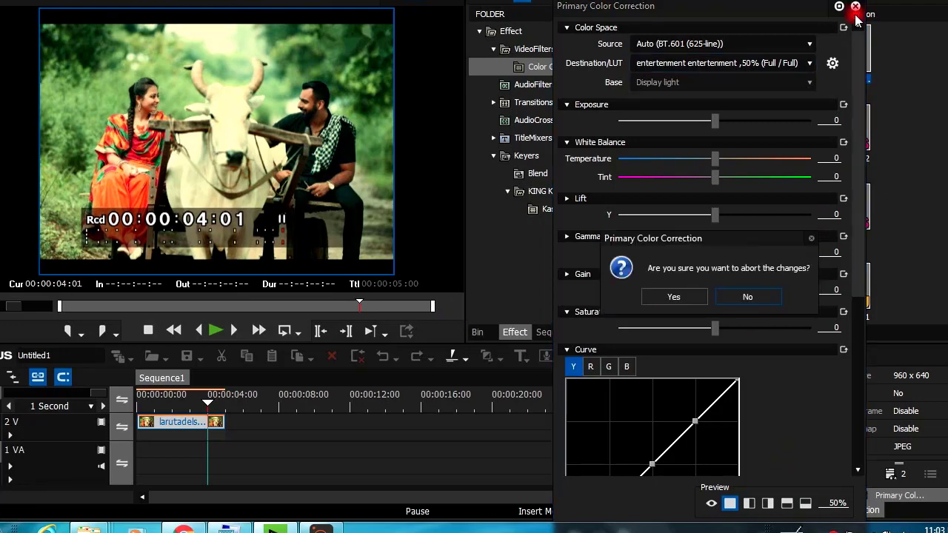
left_click(757, 299)
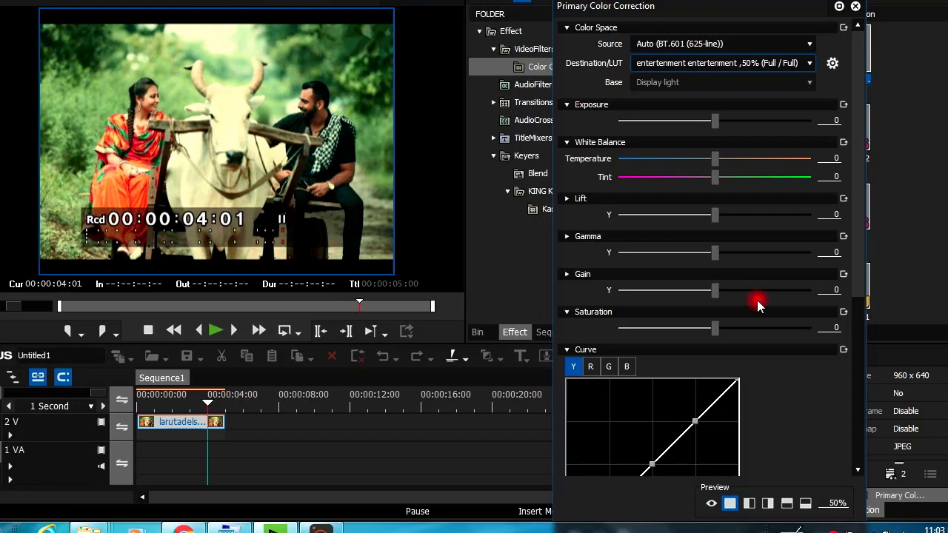
left_click(855, 7)
left_click(660, 302)
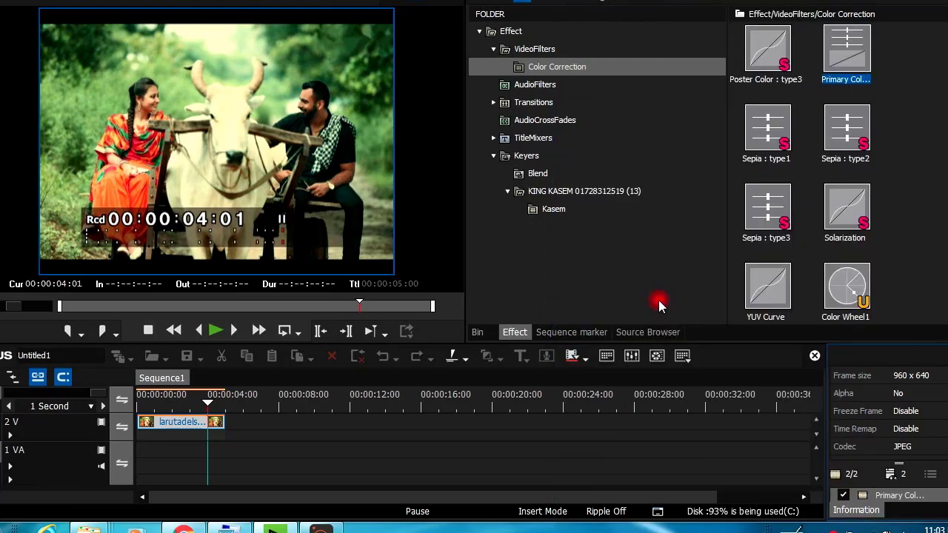
Widen the preview monitor area and reopen the clip's Primary Color Correction settings.
left_click_drag(465, 252, 637, 262)
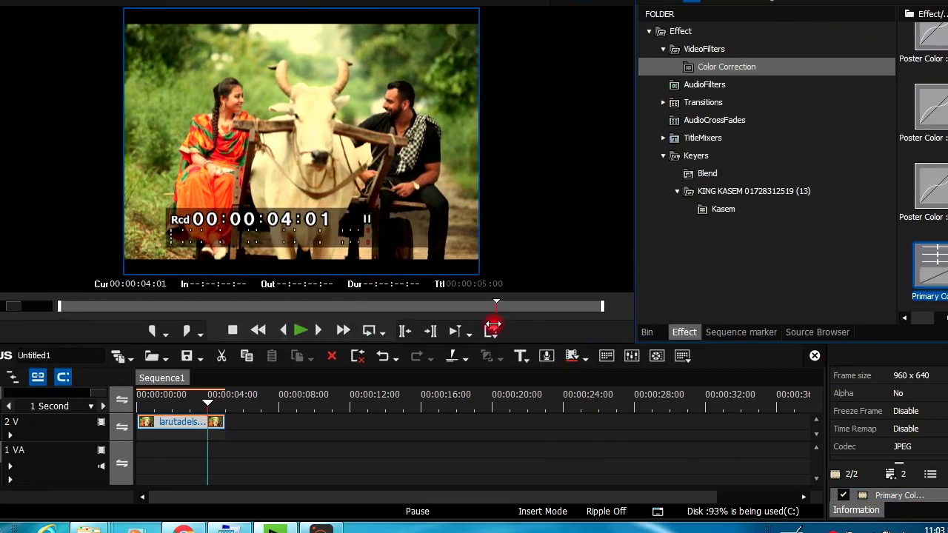
left_click(456, 341)
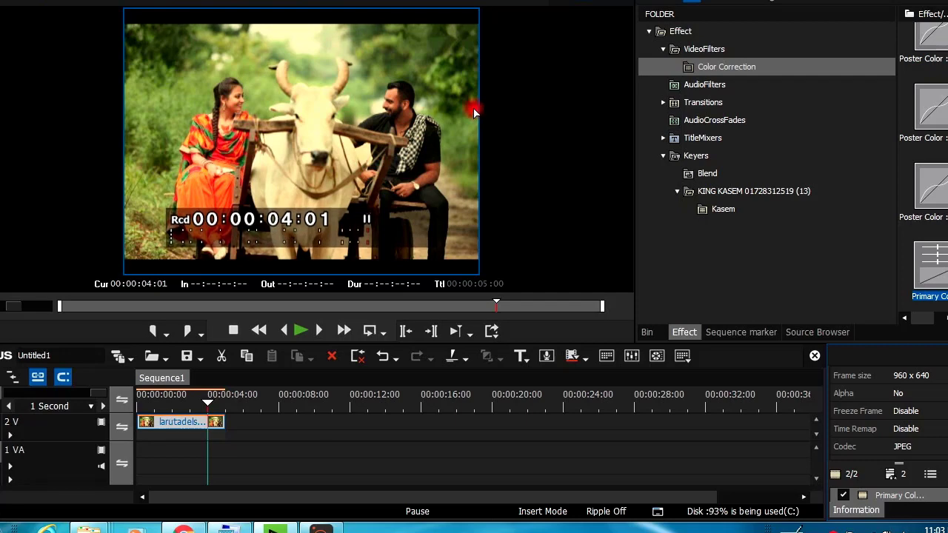
left_click(892, 500)
double_click(894, 501)
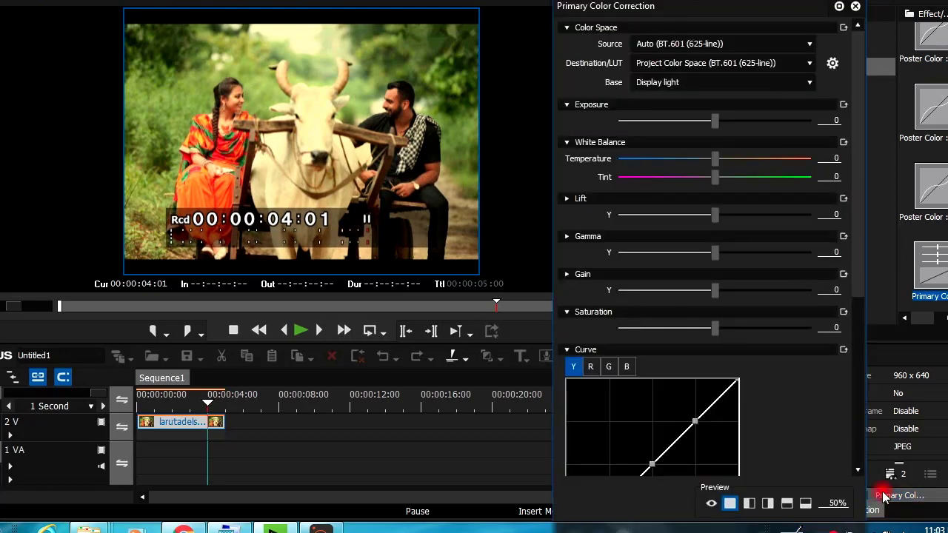
Preview the "entertenment entertenment" destination LUTs ",50%", ".. 90%" and "20%" on the clip one after another.
left_click(788, 62)
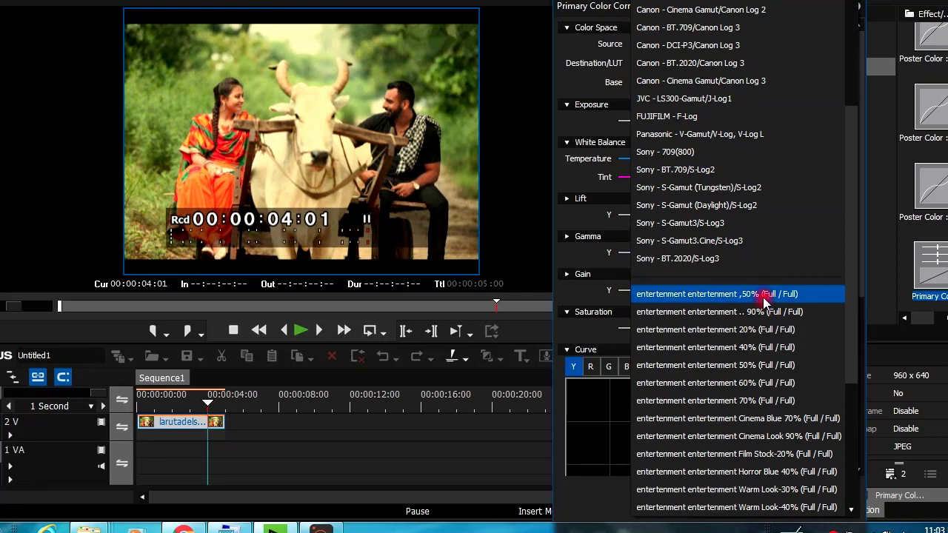
left_click(763, 295)
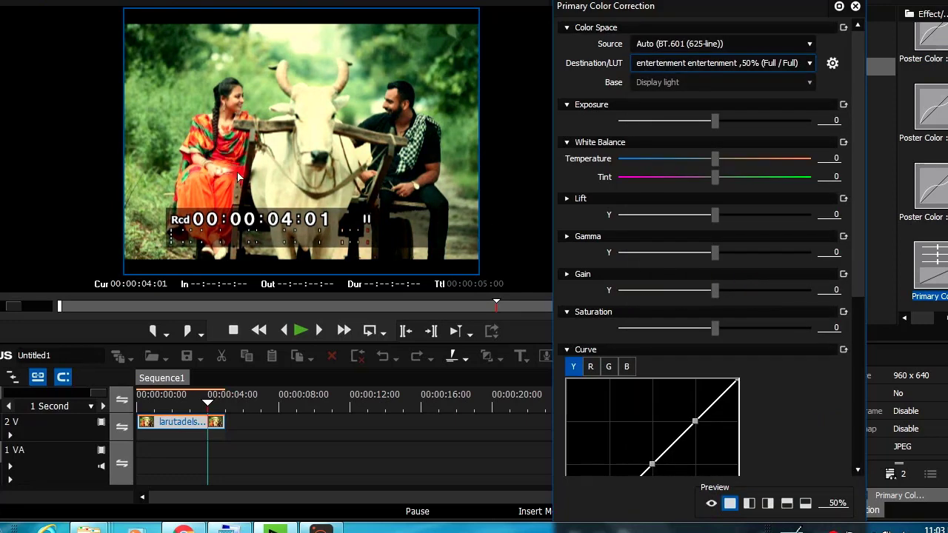
left_click(807, 64)
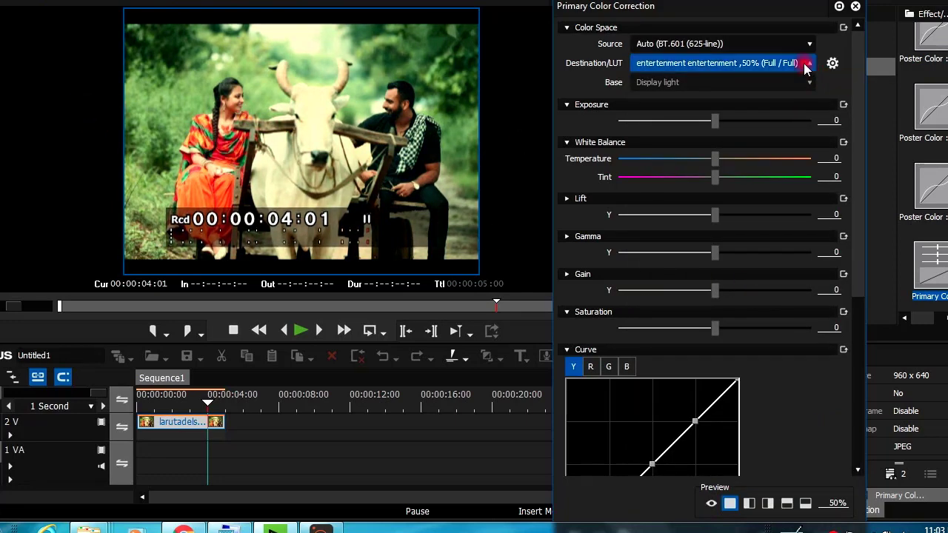
left_click(778, 79)
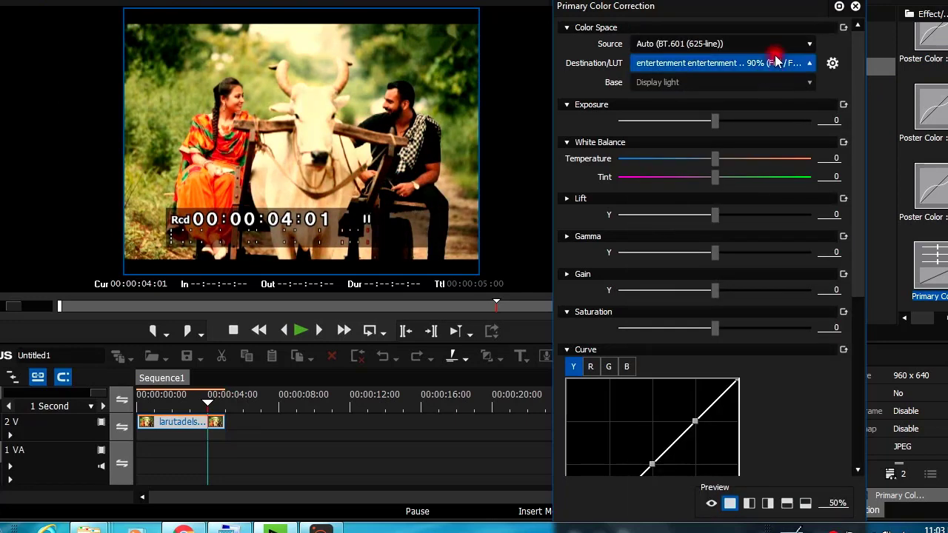
left_click(776, 63)
left_click(755, 99)
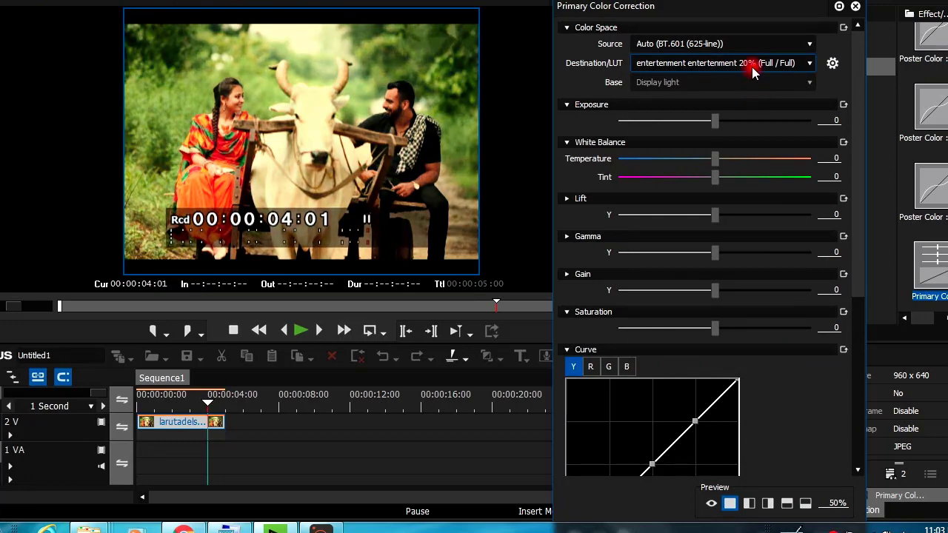
Try the "entertenment entertenment" 40%, 50% and 60% (Full / Full) LUTs in turn as the destination.
left_click(752, 66)
left_click(746, 113)
left_click(754, 67)
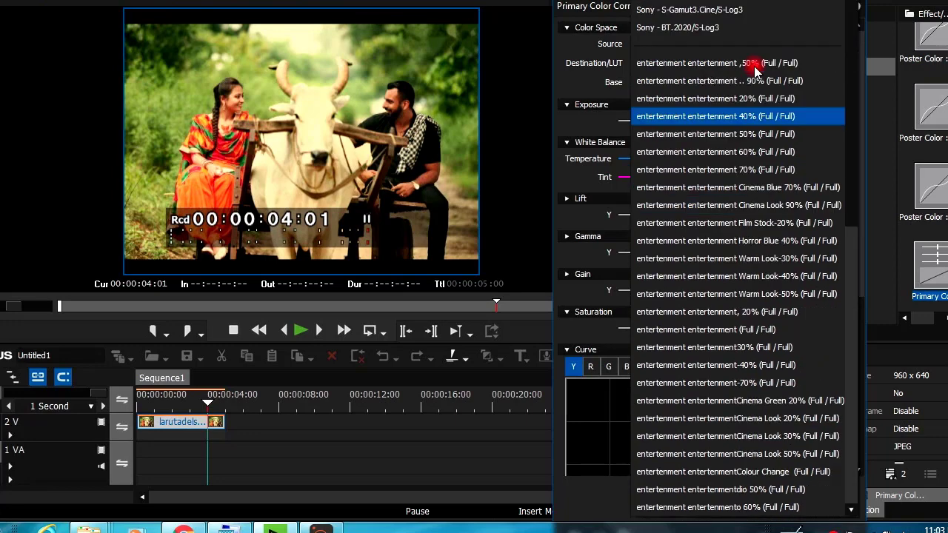
left_click(749, 132)
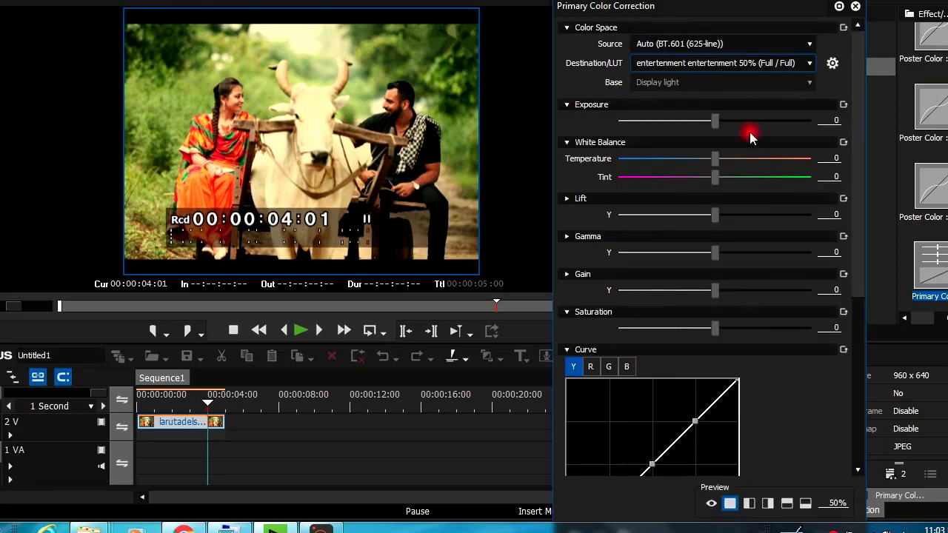
left_click(762, 65)
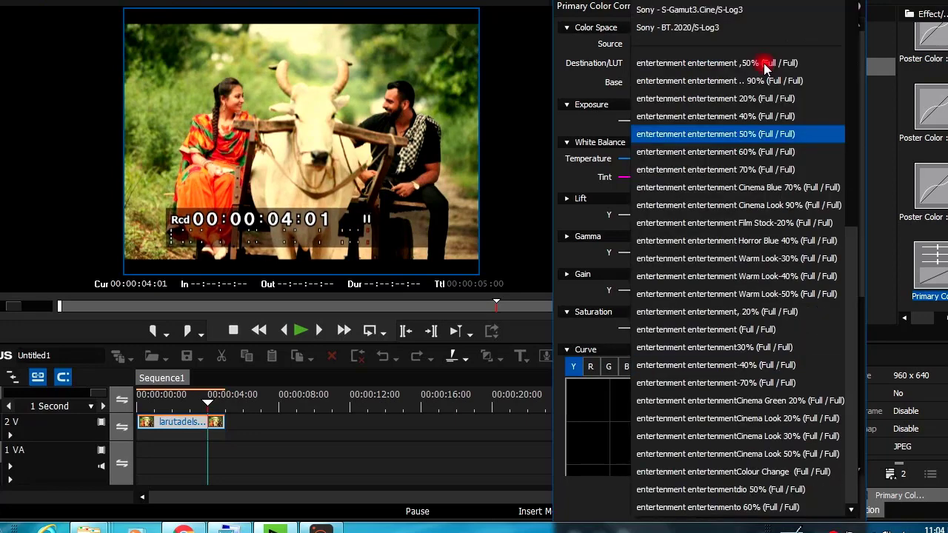
left_click(750, 139)
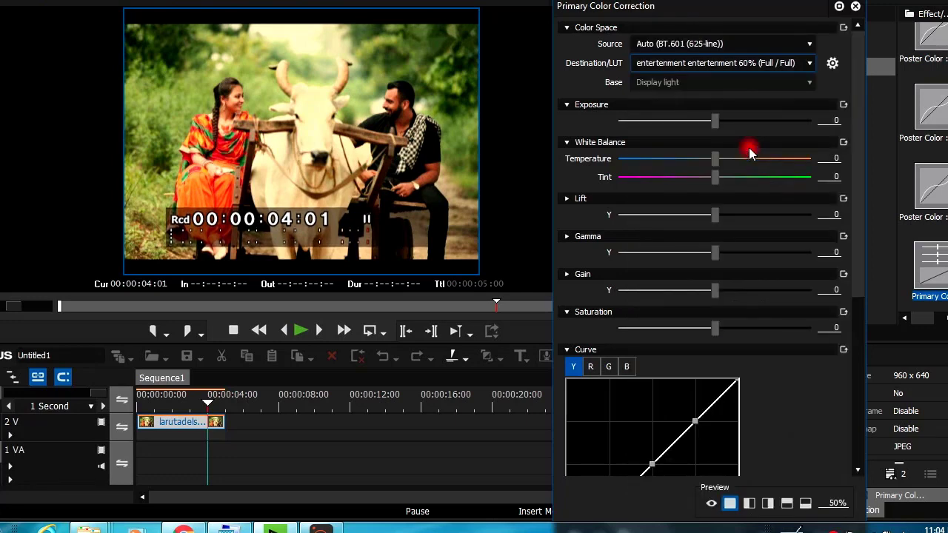
Compare the Cinema Blue 70%, Cinema Look 90% and Film Stock-20% destination LUTs on the clip.
left_click(761, 66)
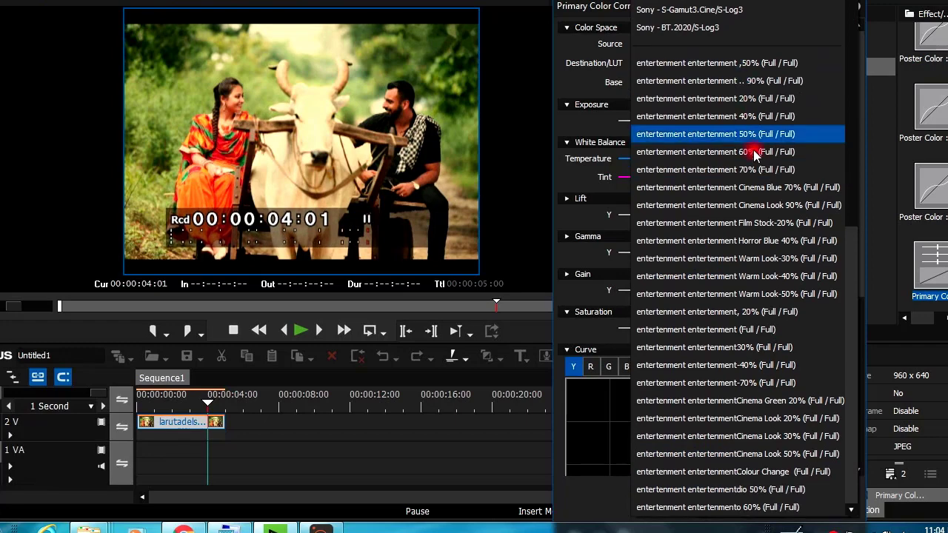
left_click(758, 186)
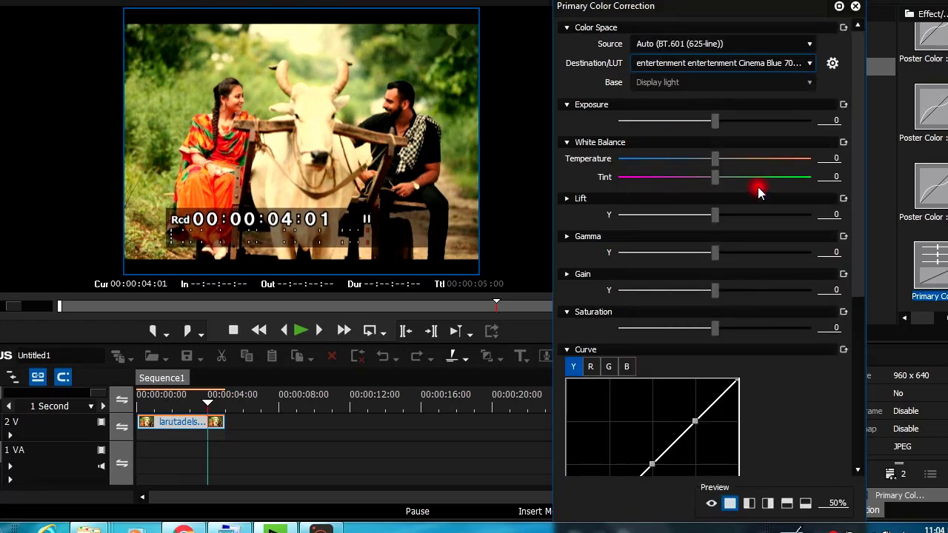
left_click(757, 64)
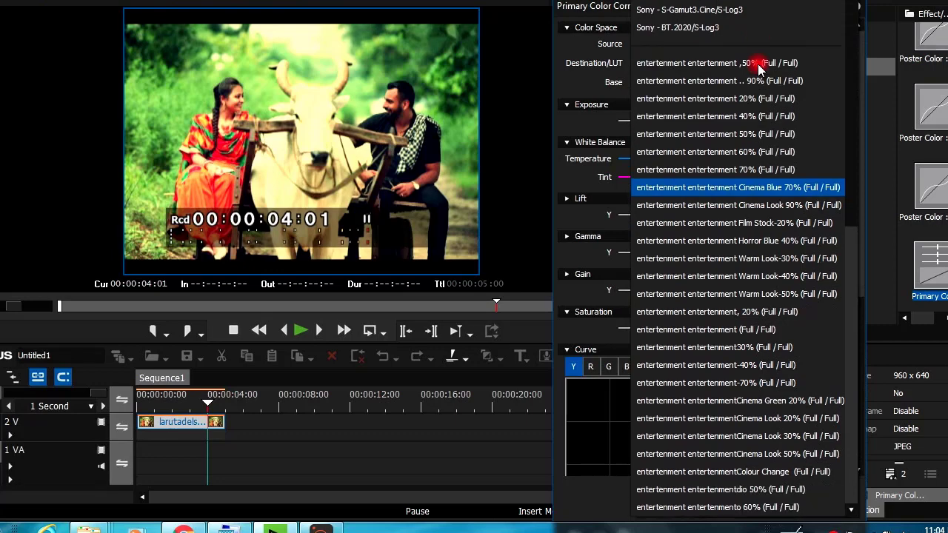
left_click(771, 206)
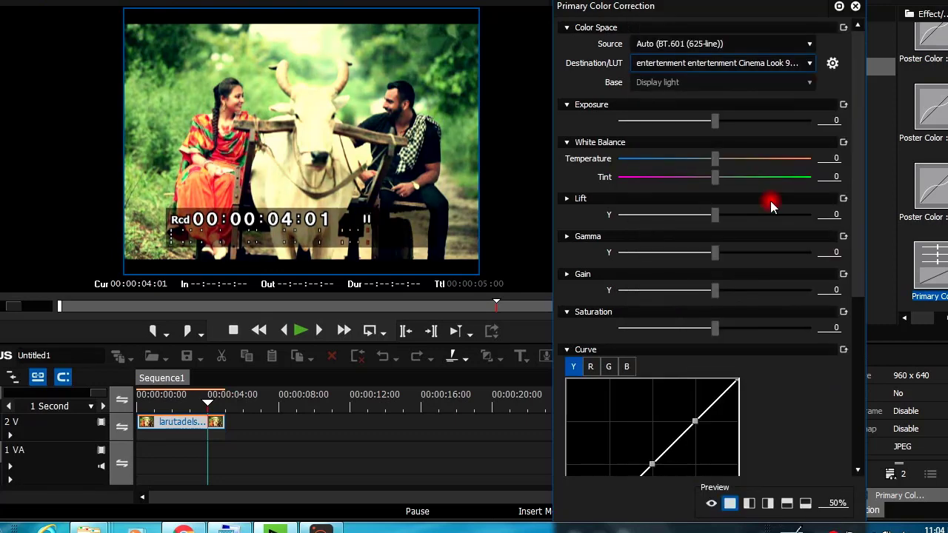
left_click(770, 65)
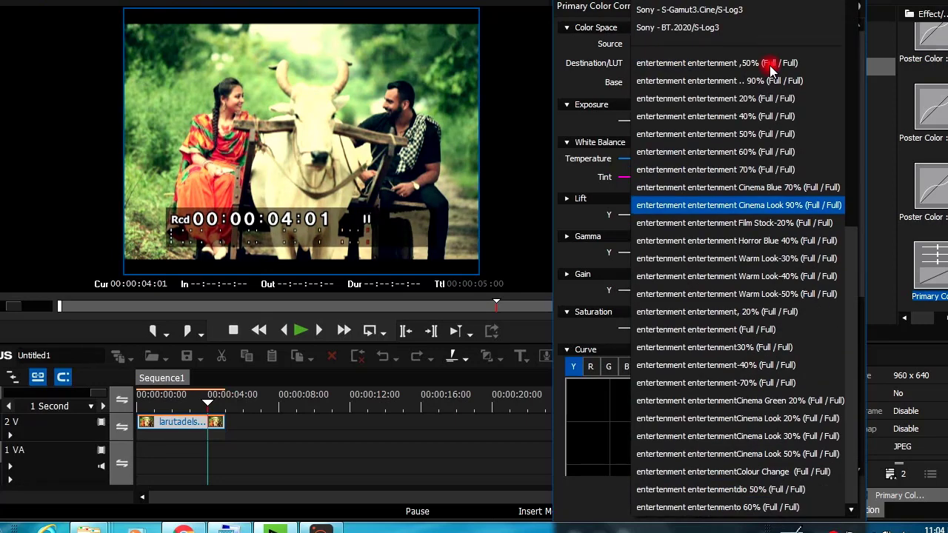
left_click(780, 223)
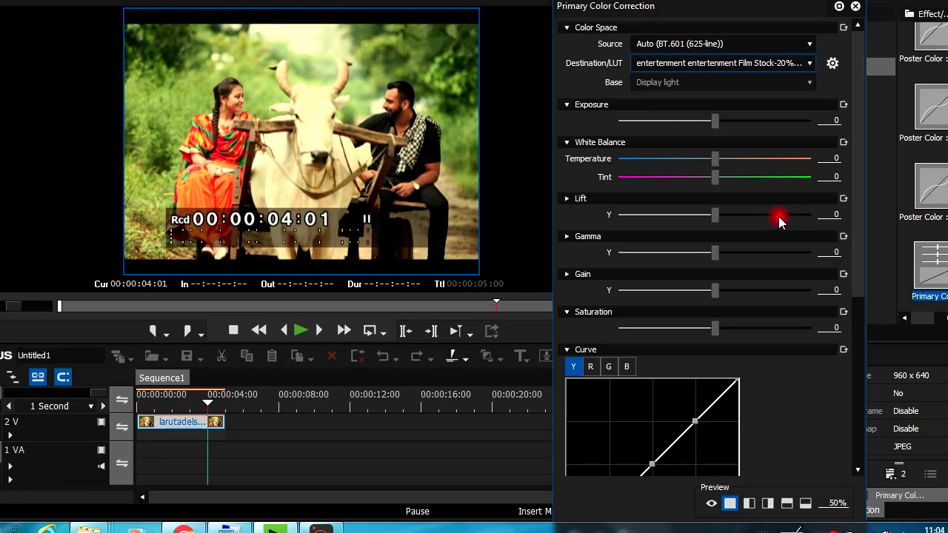
Set the destination LUT to "entertenment entertenment Warm Look-30%".
left_click(782, 63)
left_click(756, 265)
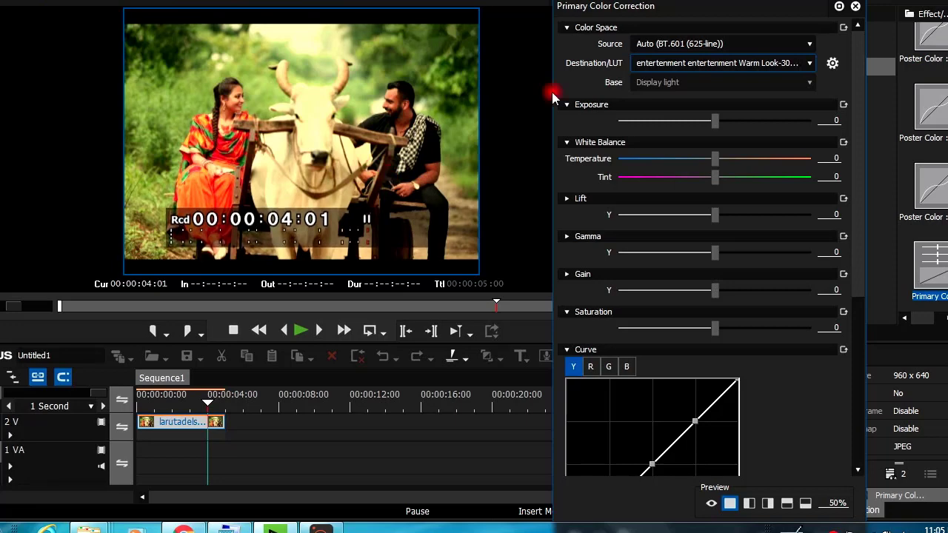
Remove the "entertenment entertenmentdio 50% (Full / Full)" LUT from the registered LUTs in the LUT settings.
left_click(833, 64)
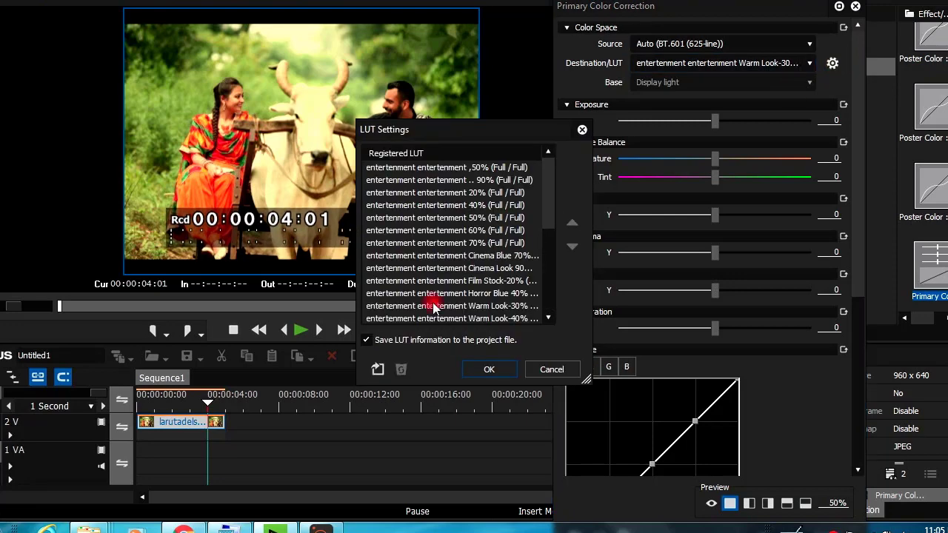
left_click(411, 318)
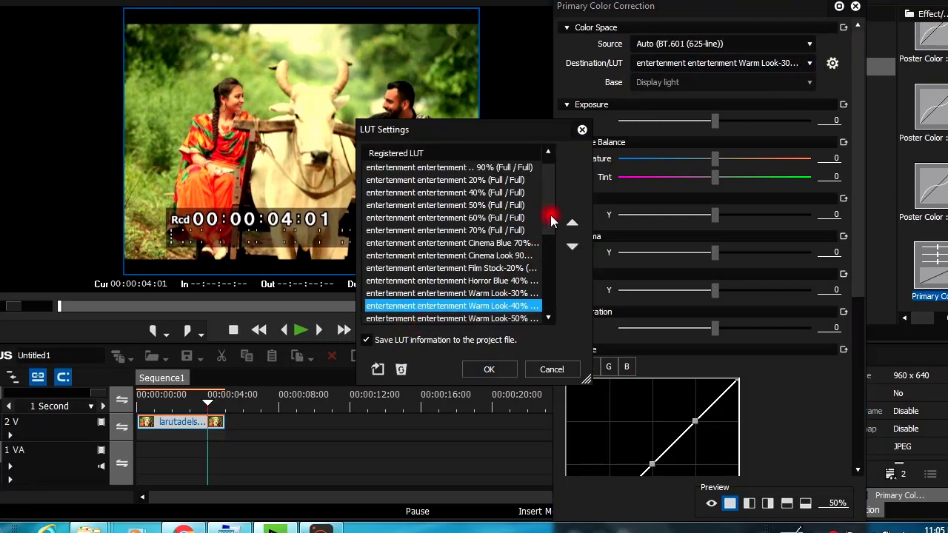
left_click_drag(550, 212, 550, 284)
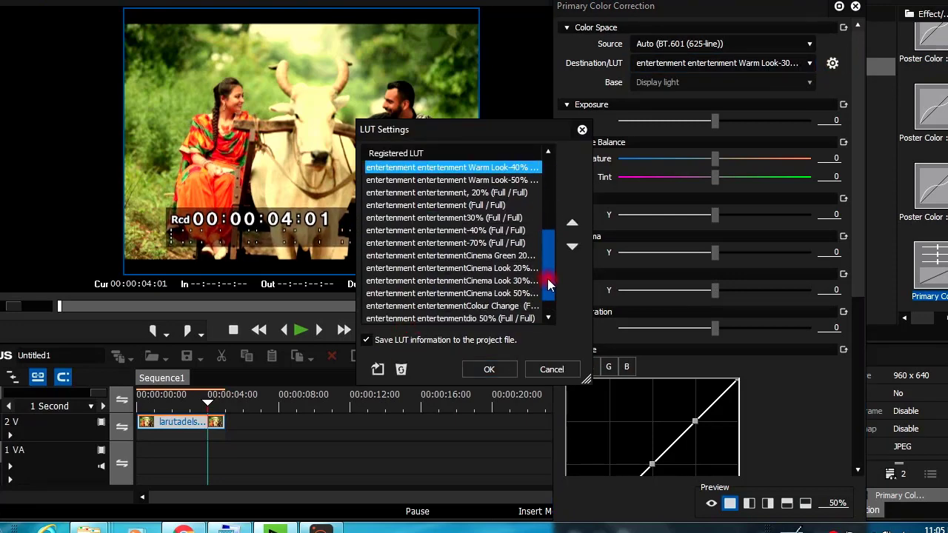
left_click(441, 318)
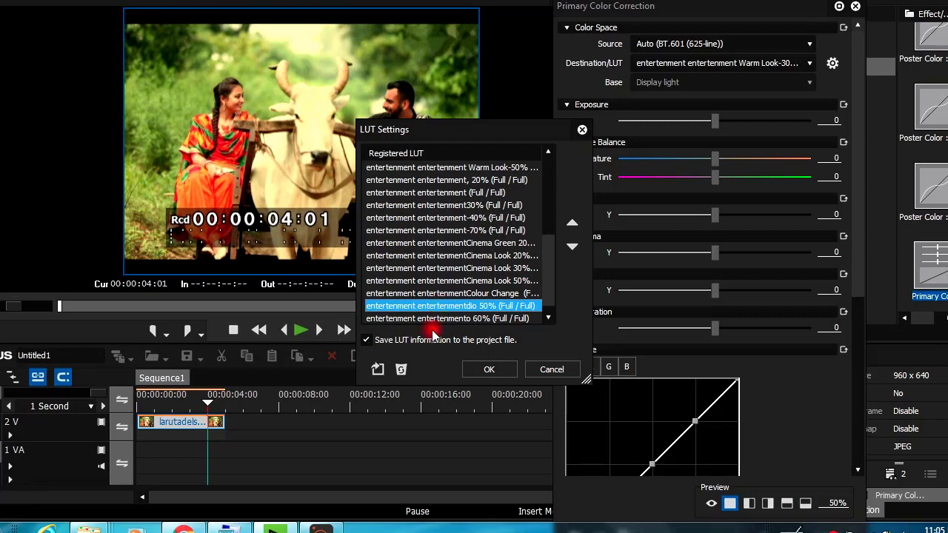
left_click(401, 369)
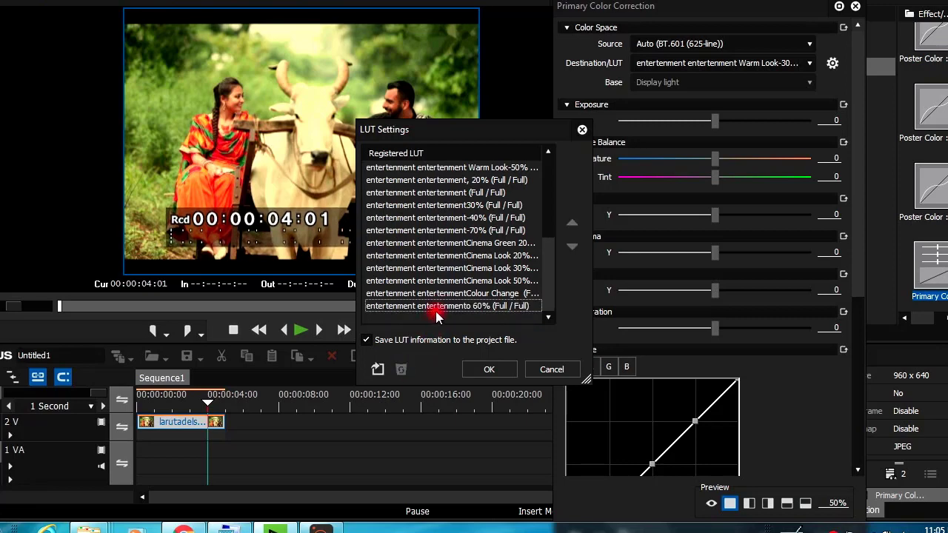
Remove the "entertenmento 60%", the plain "entertenment entertenment (Full / Full)" and the Cinema Look 50% LUTs from the registered list.
left_click(409, 308)
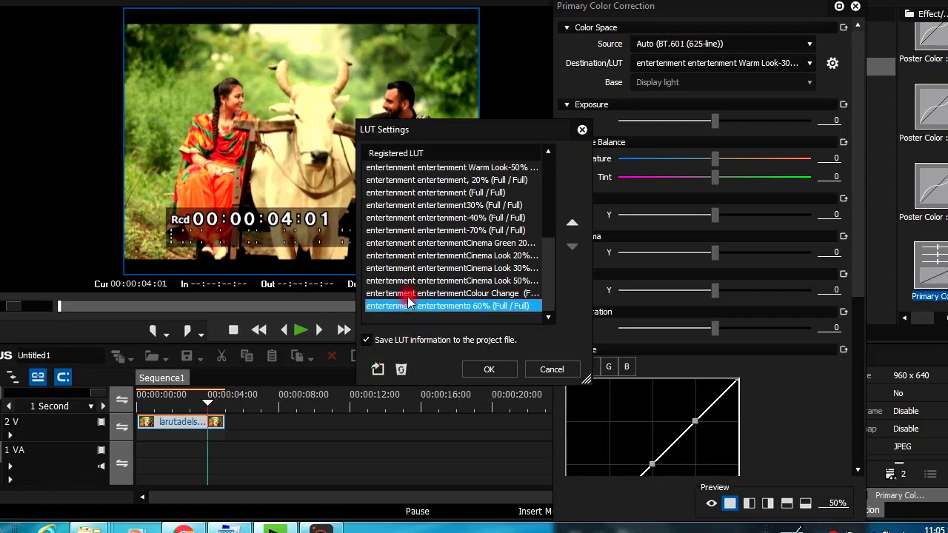
left_click(401, 369)
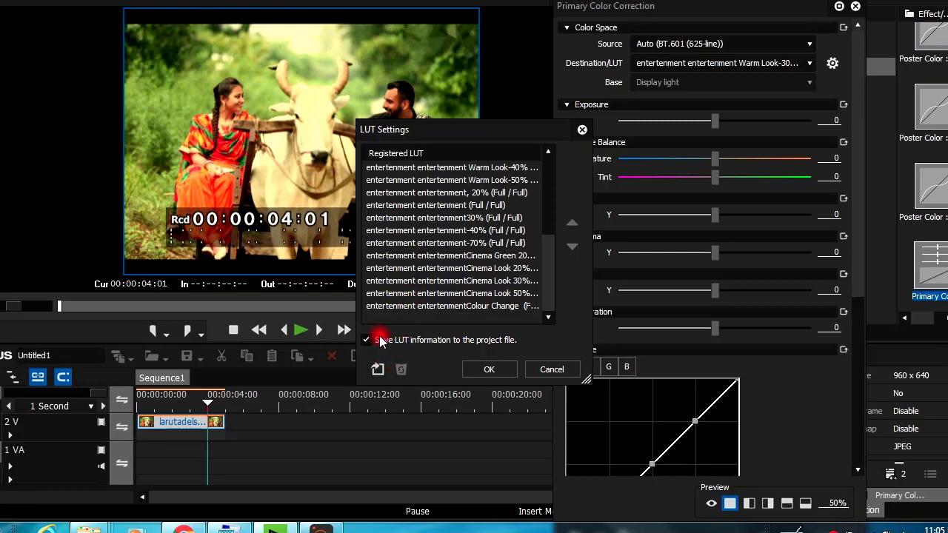
left_click(530, 206)
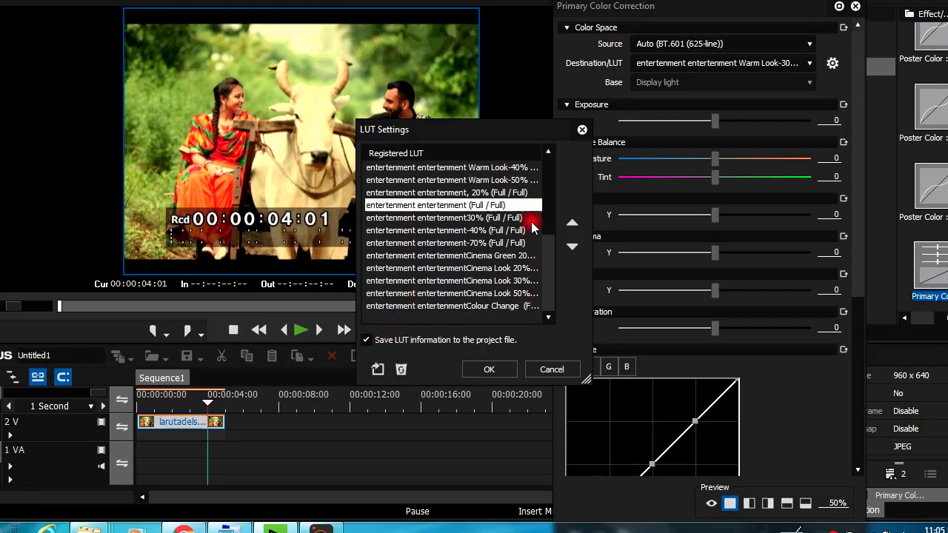
left_click(400, 368)
left_click(503, 293)
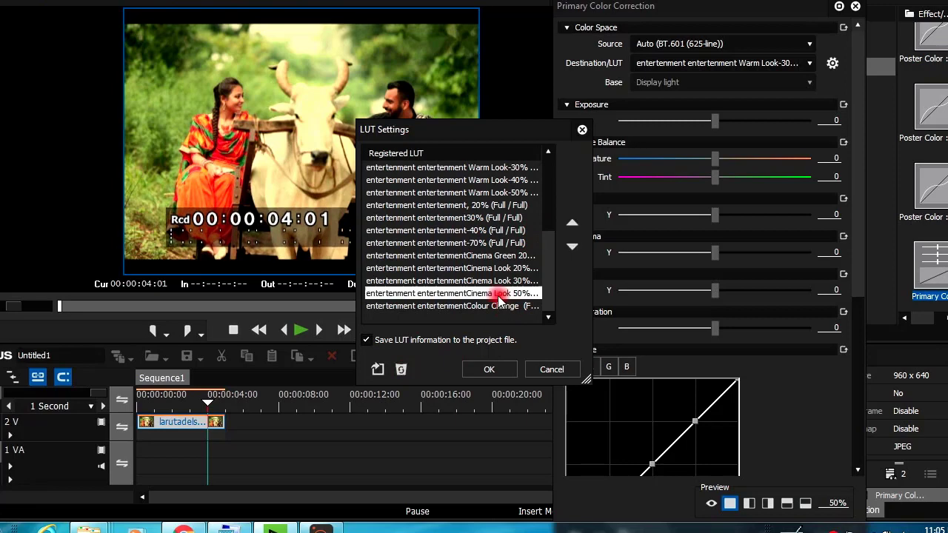
left_click(401, 368)
Remove the Cinema Look 20%, Cinema Green, Colour Change and Cinema Look 30% LUTs from the registered list.
left_click(481, 281)
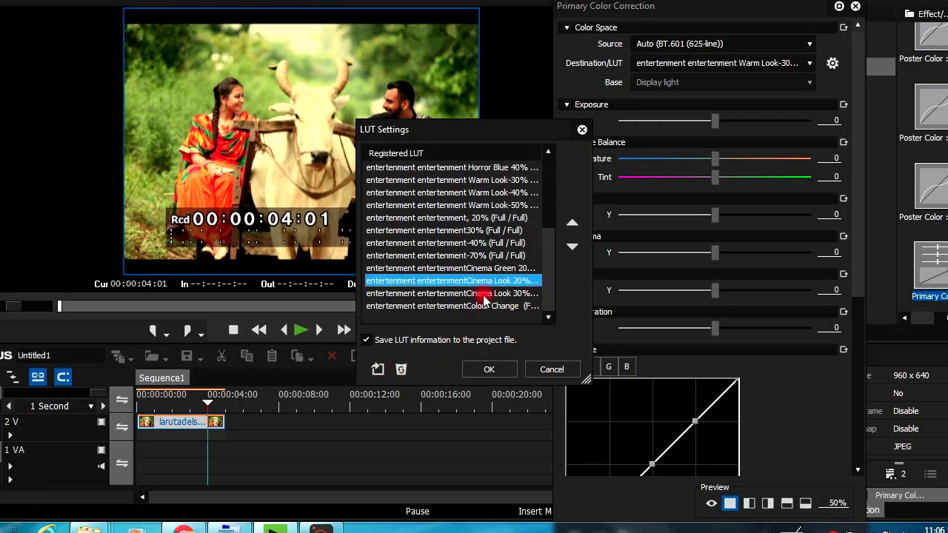
left_click(401, 369)
left_click(468, 282)
left_click(401, 369)
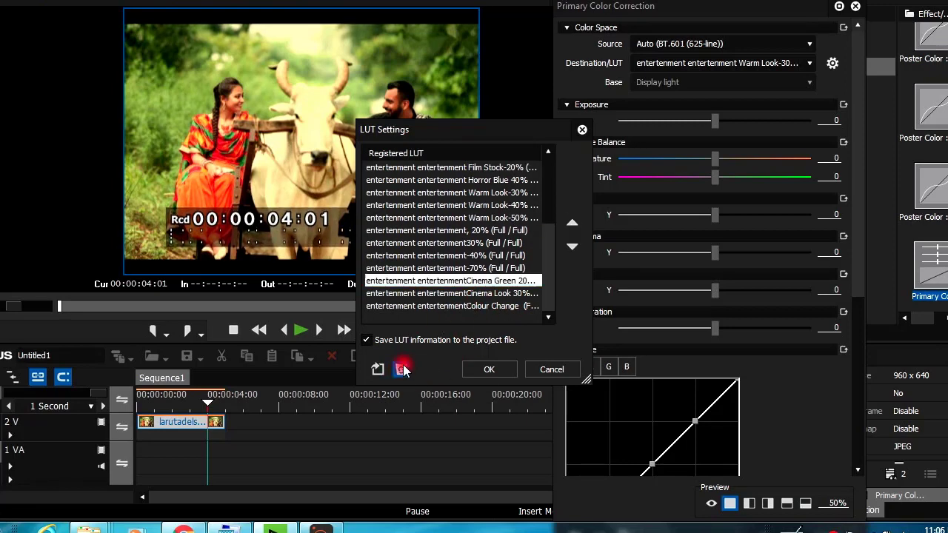
left_click(468, 306)
left_click(401, 369)
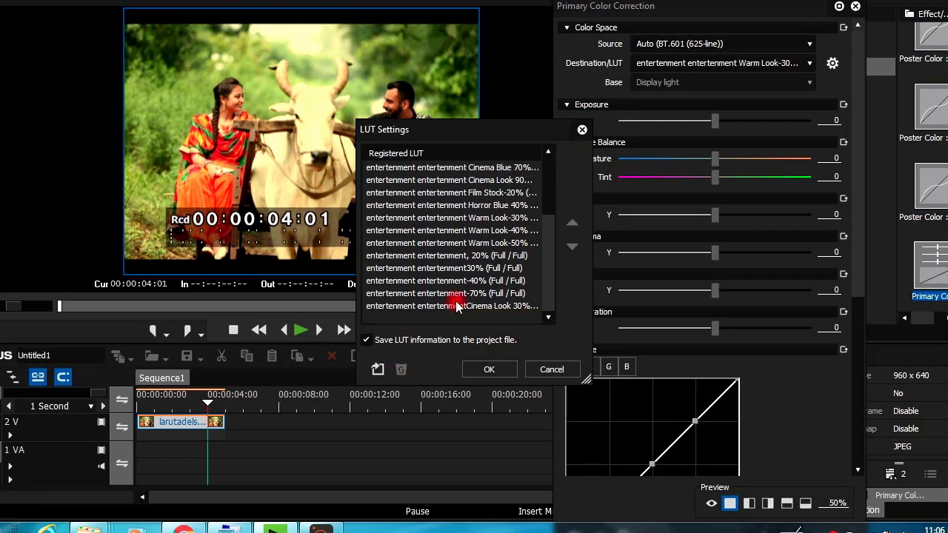
left_click(455, 306)
left_click(400, 369)
Remove the "entertenment entertenment" LUTs ending in "-70%", "-40%", "30%" and ", 20%" from the registered list.
left_click(478, 307)
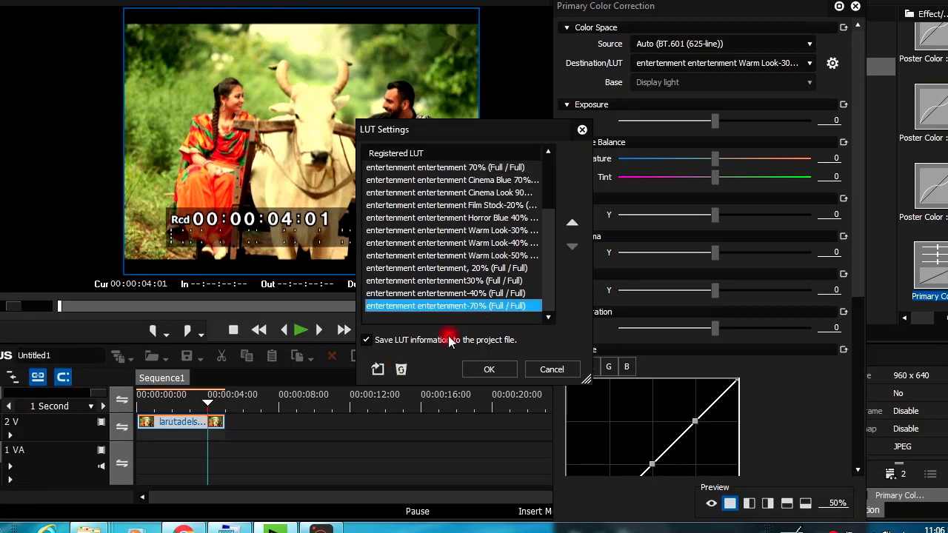
left_click(400, 369)
left_click(468, 307)
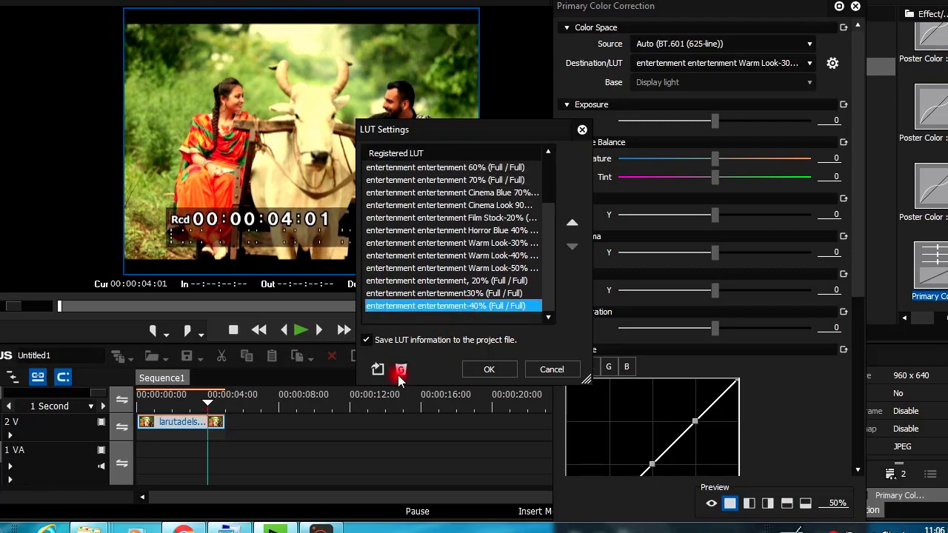
left_click(400, 369)
left_click(468, 306)
left_click(401, 369)
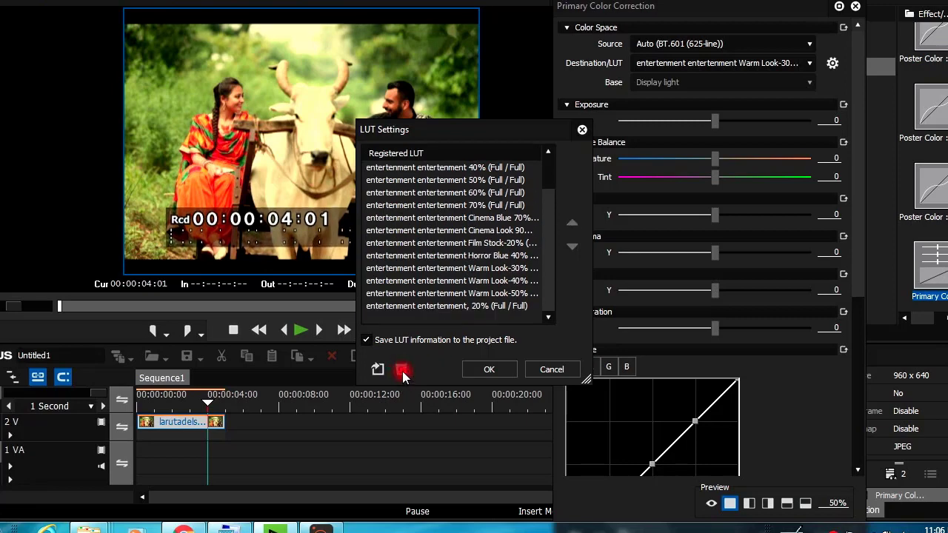
left_click(444, 306)
left_click(401, 369)
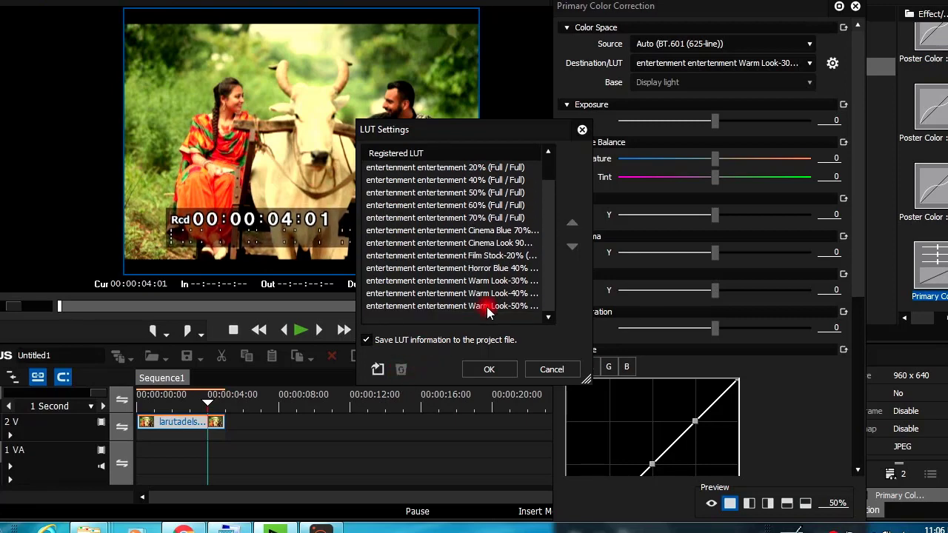
Remove the Warm Look-50% and Warm Look-40% LUTs from the registered list.
left_click(487, 307)
left_click(401, 369)
left_click(460, 306)
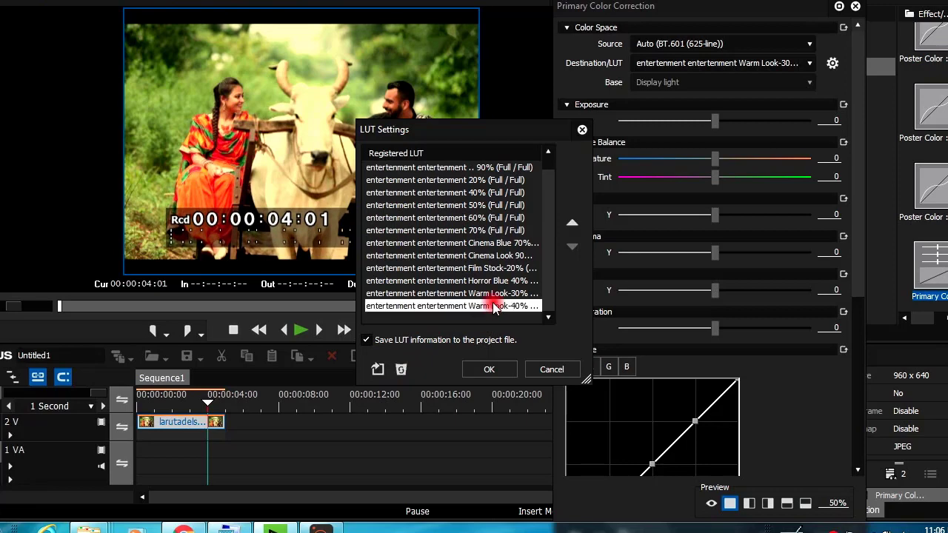
left_click(400, 369)
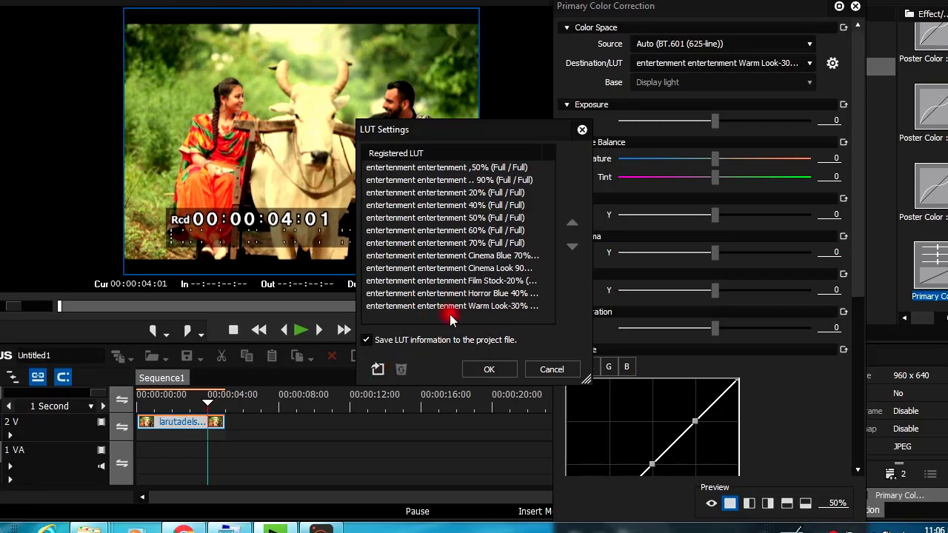
Remove the Horror Blue 40%, Film Stock-20%, Warm Look-30% and Cinema Look 90% LUTs from the registered list.
left_click(450, 314)
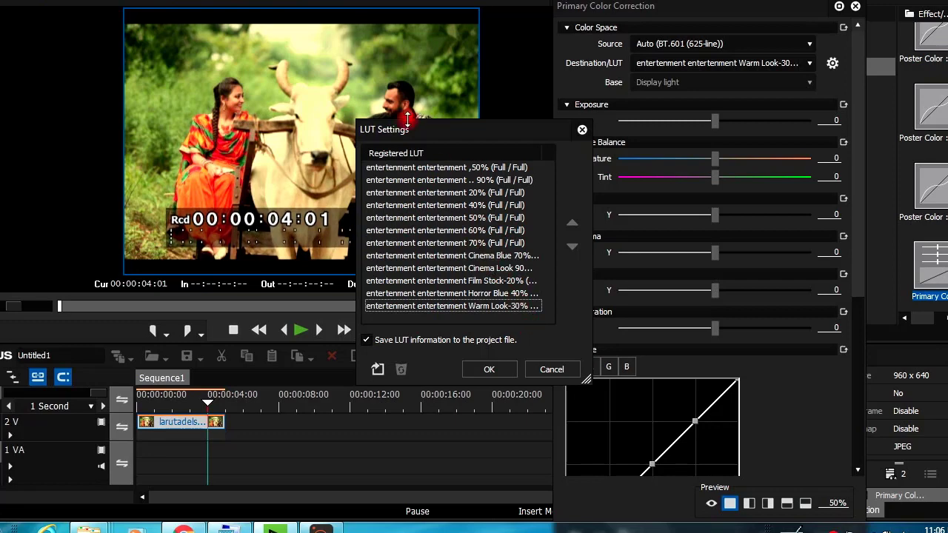
scroll(219, 66, "up", 2)
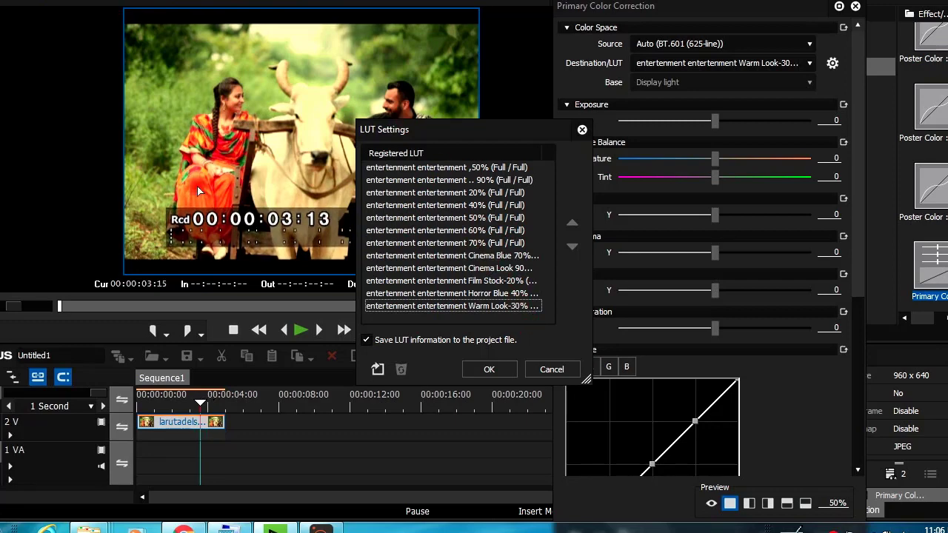
left_click(433, 294)
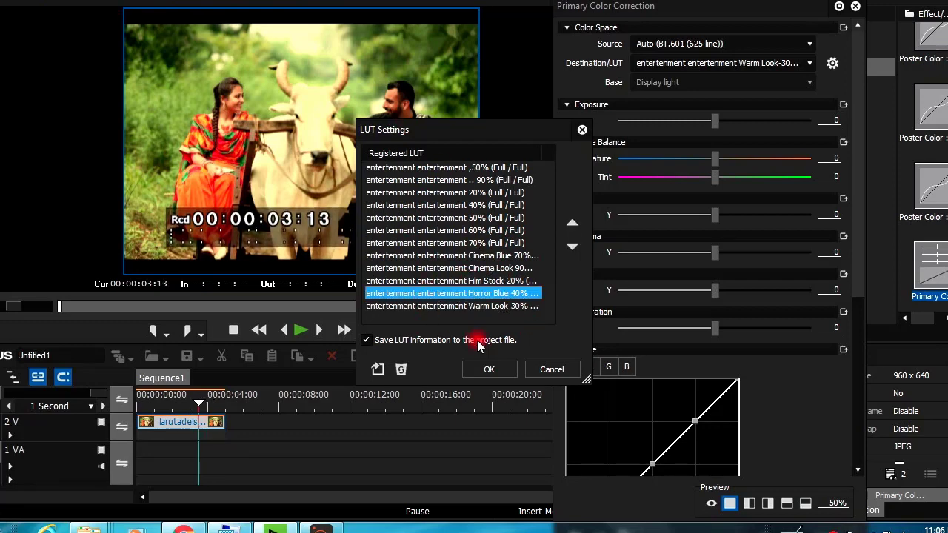
left_click(401, 369)
left_click(445, 281)
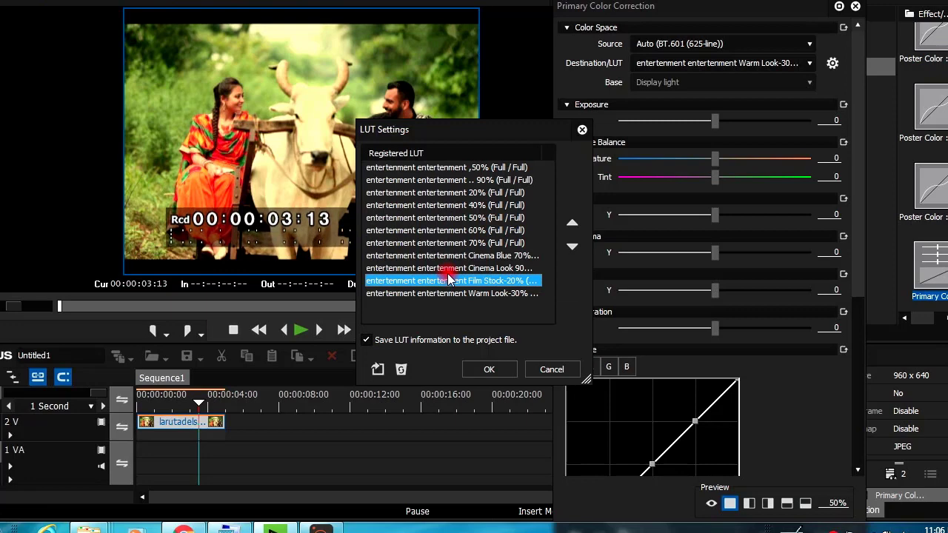
left_click(399, 371)
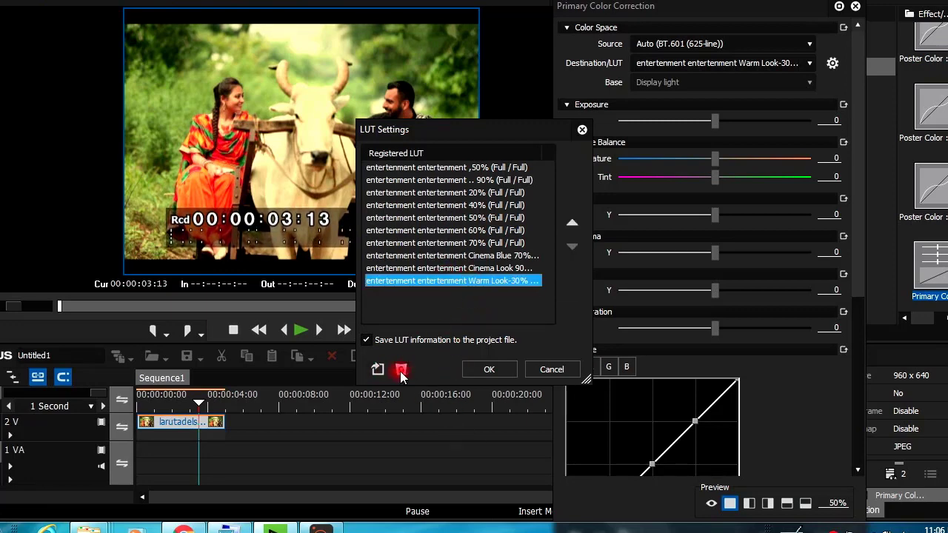
left_click(401, 371)
left_click(446, 268)
left_click(401, 370)
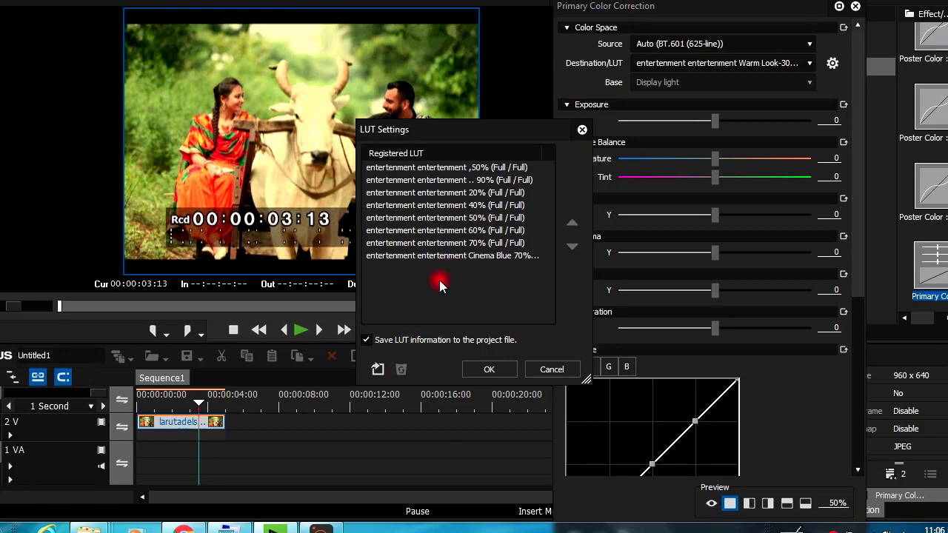
Remove the Cinema Blue 70%, "entertenment entertenment 60%" and "entertenment entertenment 50%" LUTs from the registered list.
left_click(438, 259)
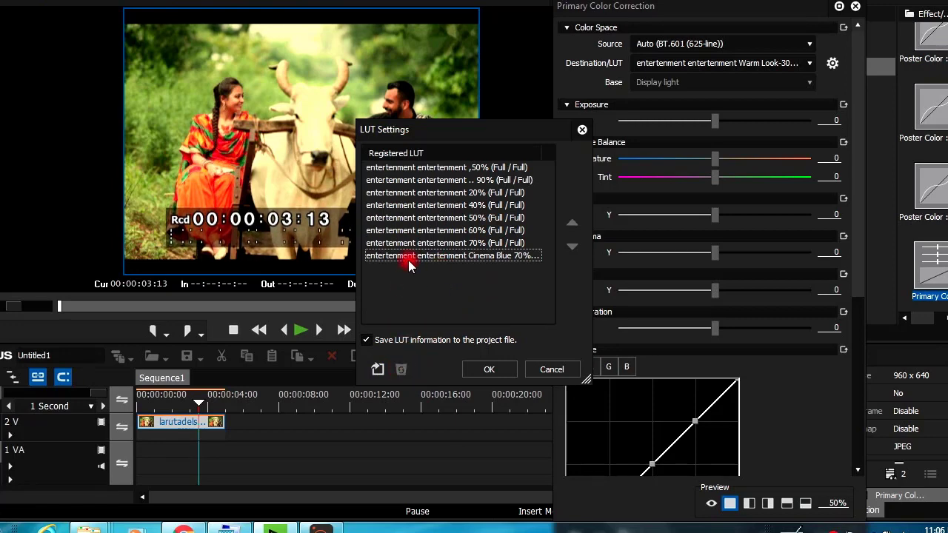
left_click(408, 259)
left_click(402, 370)
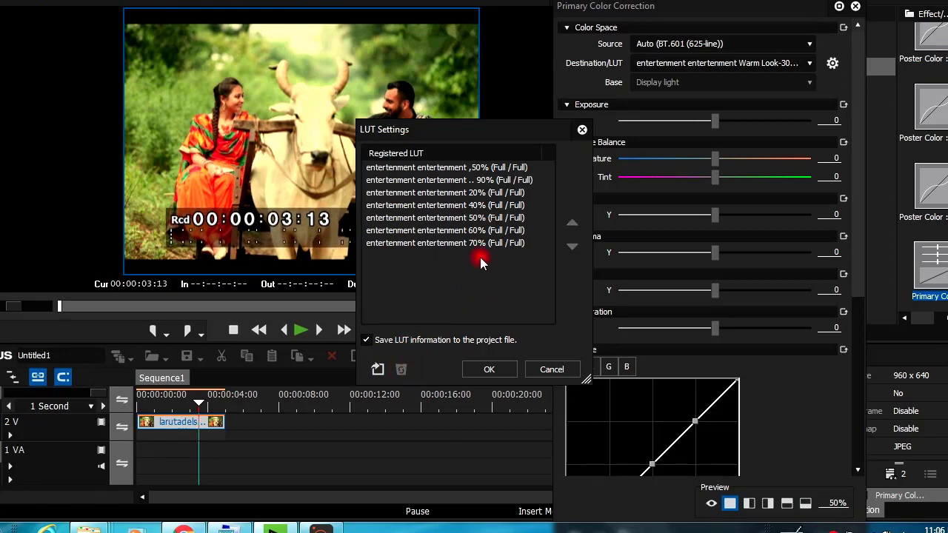
left_click(467, 232)
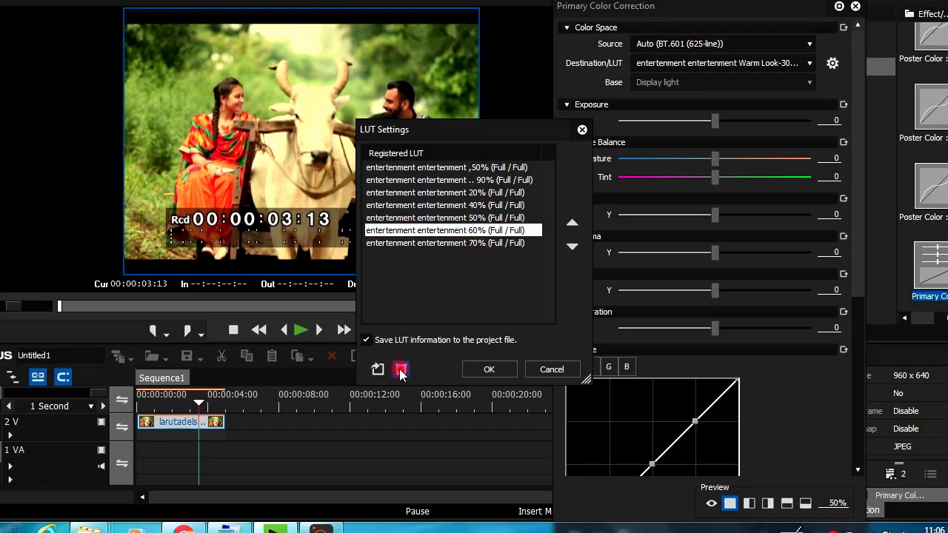
left_click(401, 369)
left_click(455, 218)
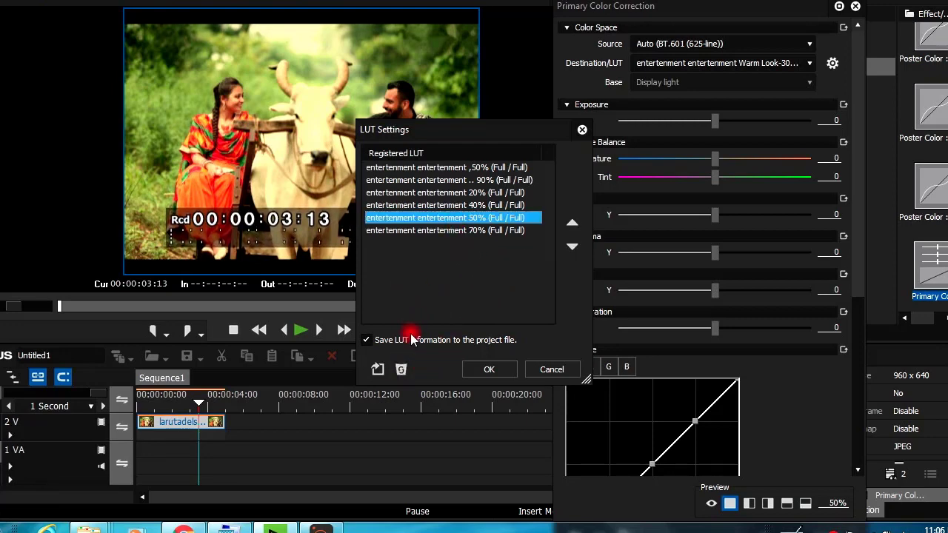
left_click(402, 368)
Remove the "entertenment entertenment" 70%, 40% and 20% (Full / Full) LUTs from the registered list.
left_click(496, 218)
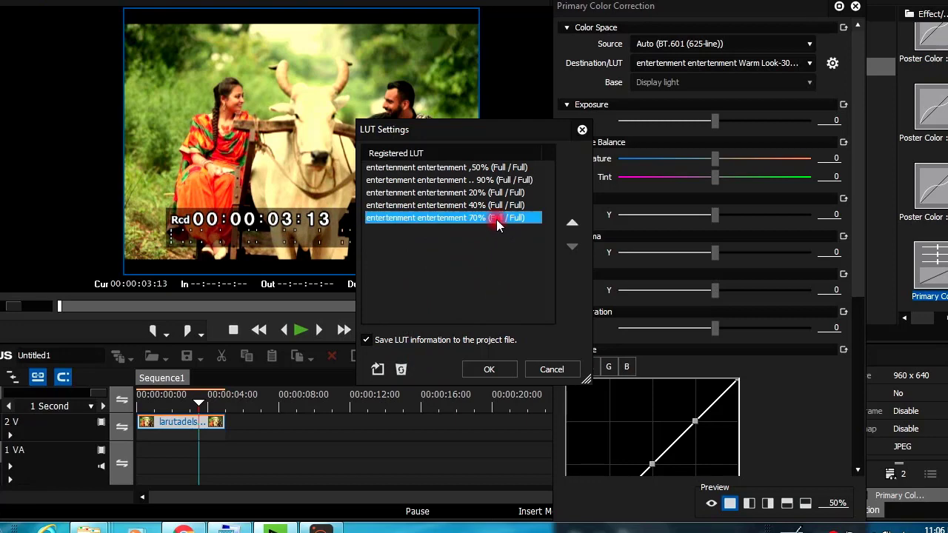
left_click(404, 369)
left_click(487, 205)
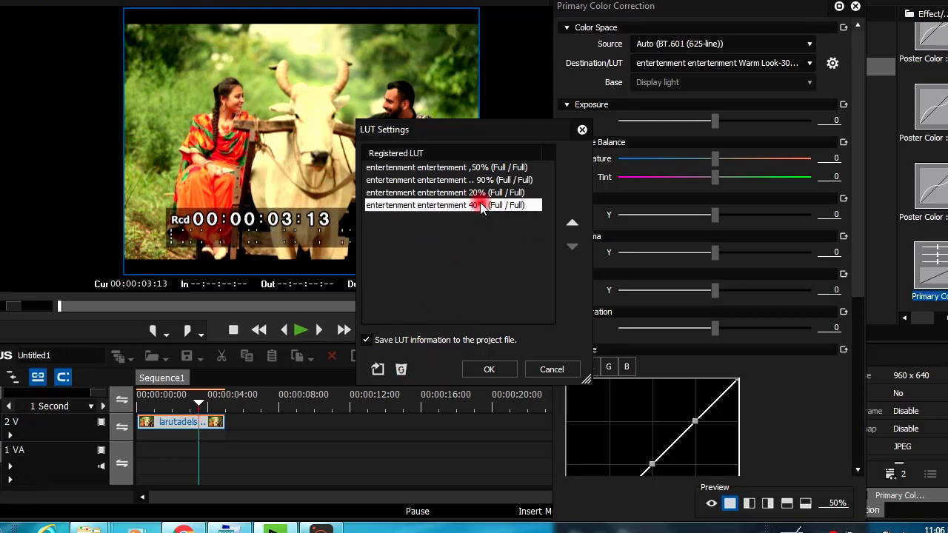
left_click(401, 370)
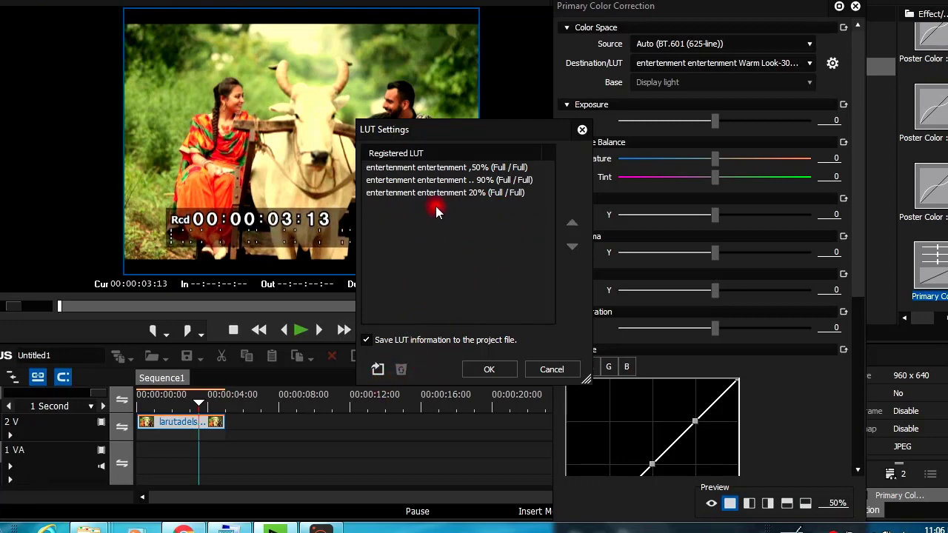
left_click(435, 195)
left_click(400, 370)
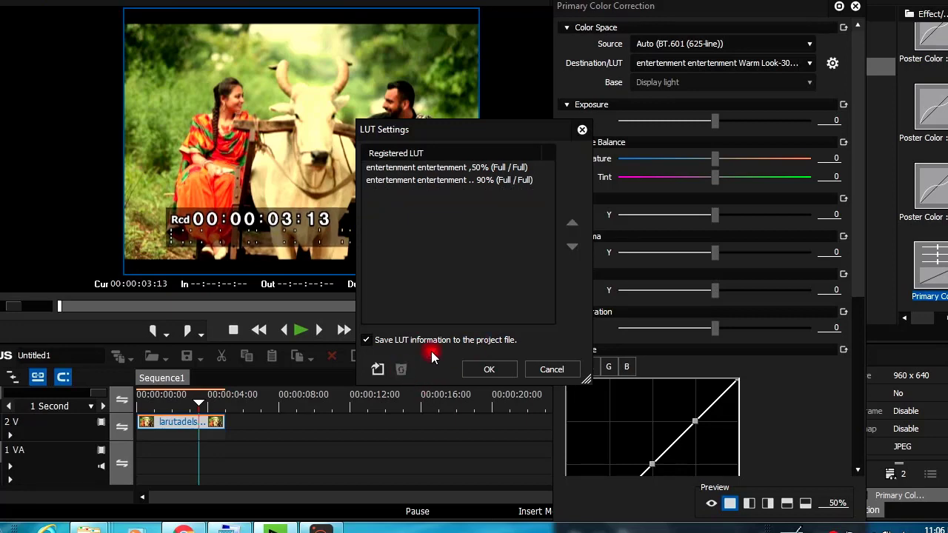
Empty the registered LUT list by removing the last two entries, ".. 90%" and ",50%" (Full / Full).
left_click(462, 184)
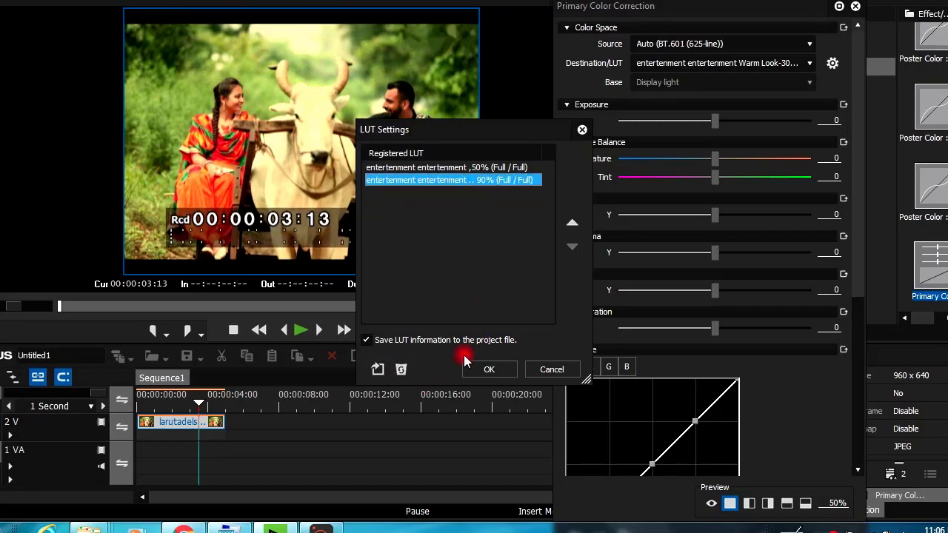
left_click(401, 369)
left_click(489, 165)
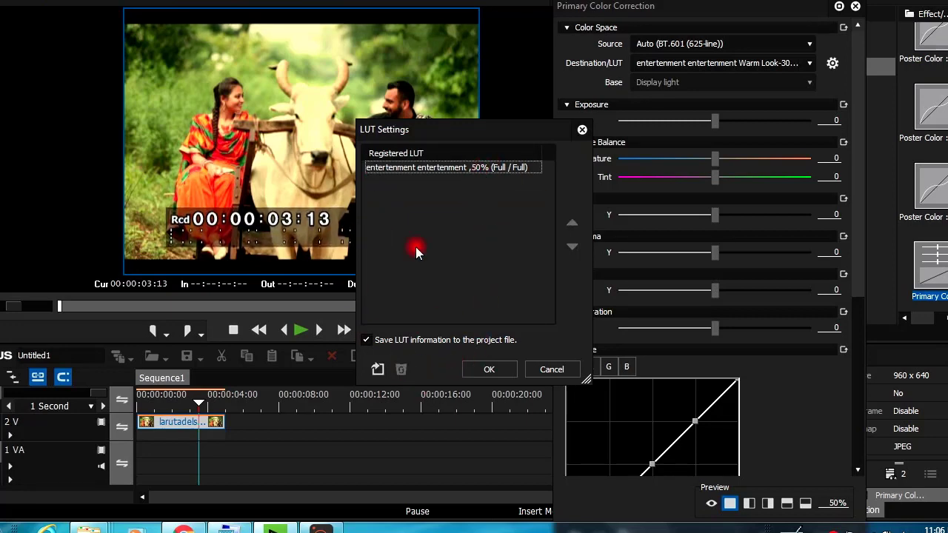
left_click(430, 171)
left_click(400, 370)
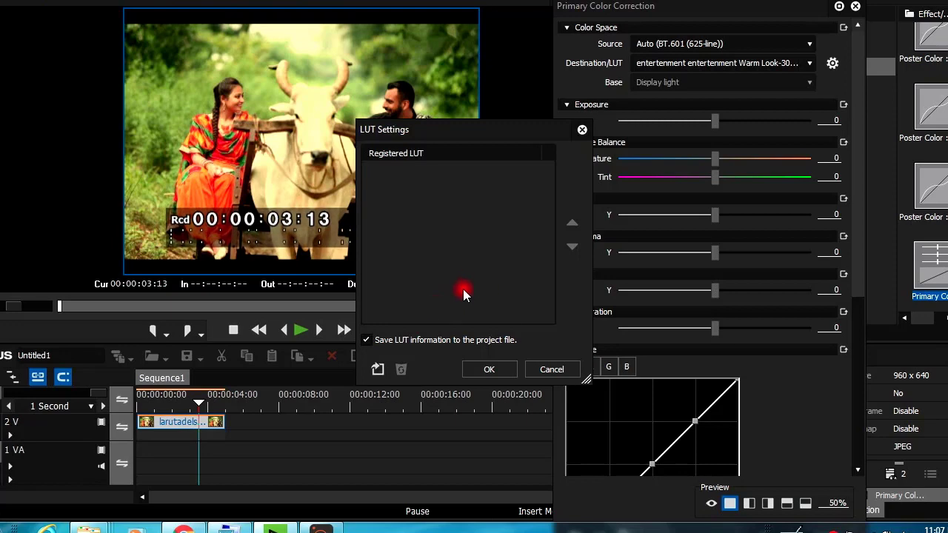
Register all the CUBE files from the EDIUS COLOR EFFECTS folder as LUTs, with Full input and Full output range.
left_click(378, 368)
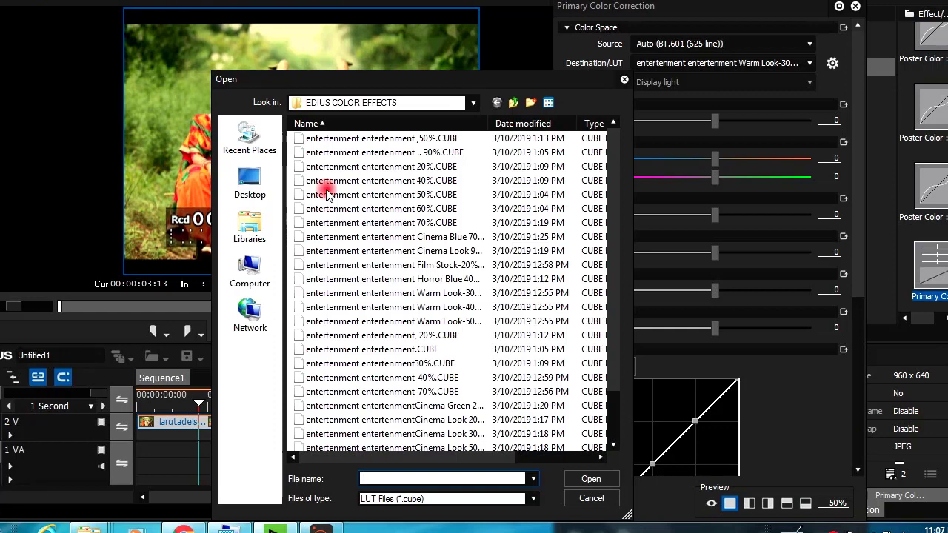
left_click(326, 420)
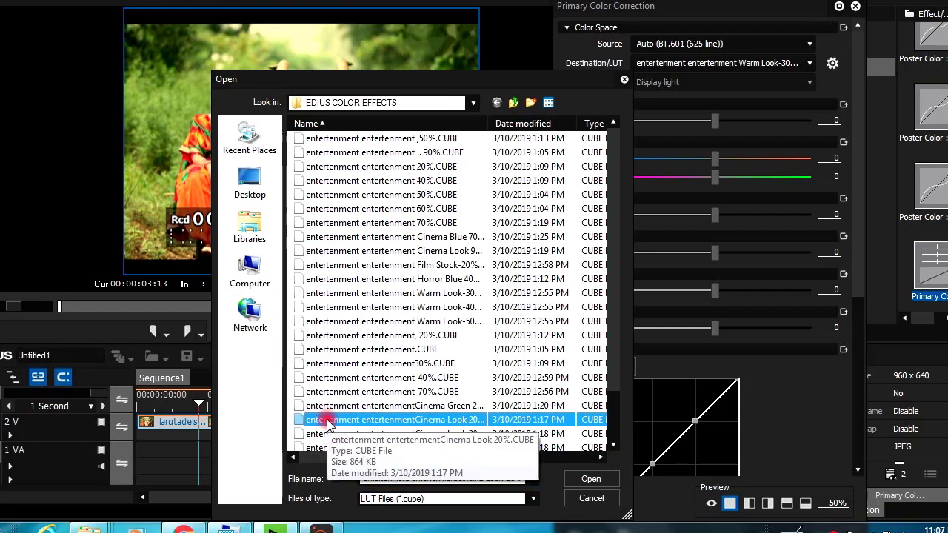
key("ctrl+a")
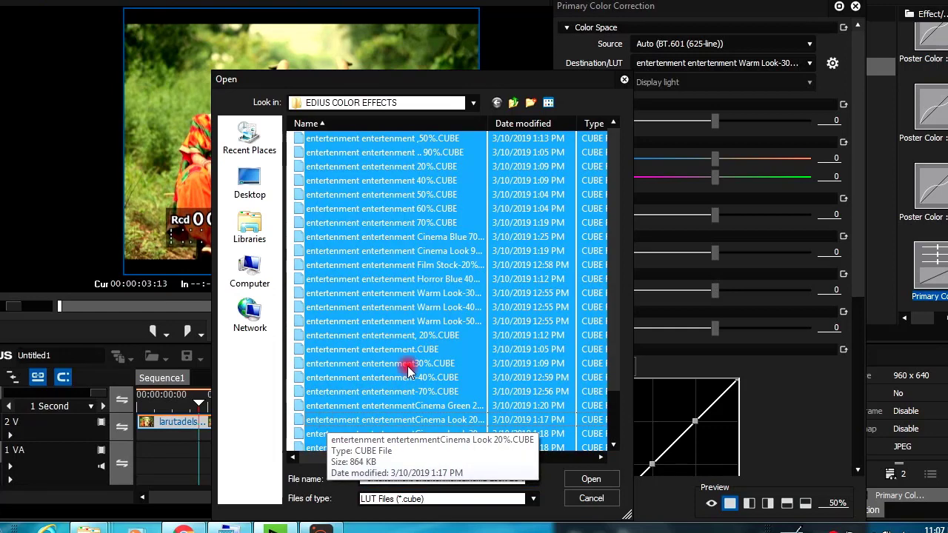
left_click(599, 479)
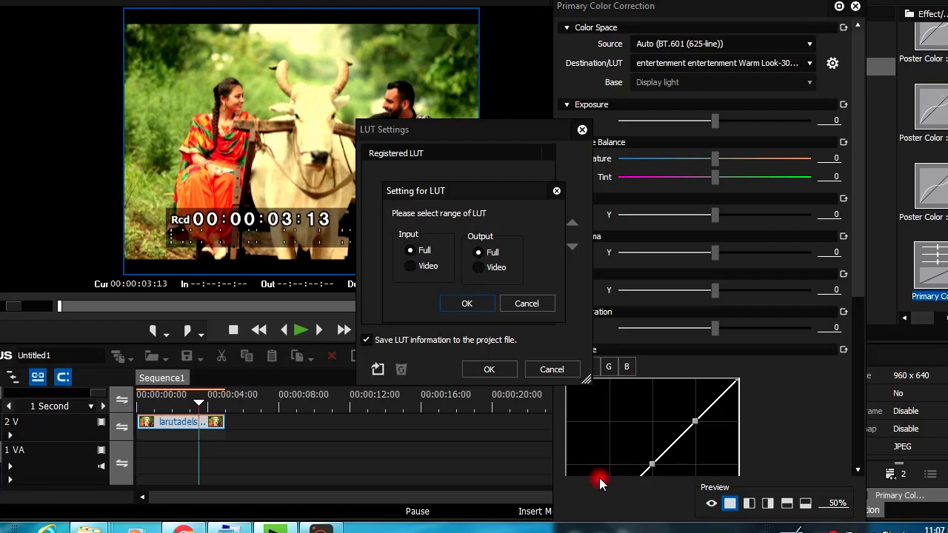
left_click(479, 307)
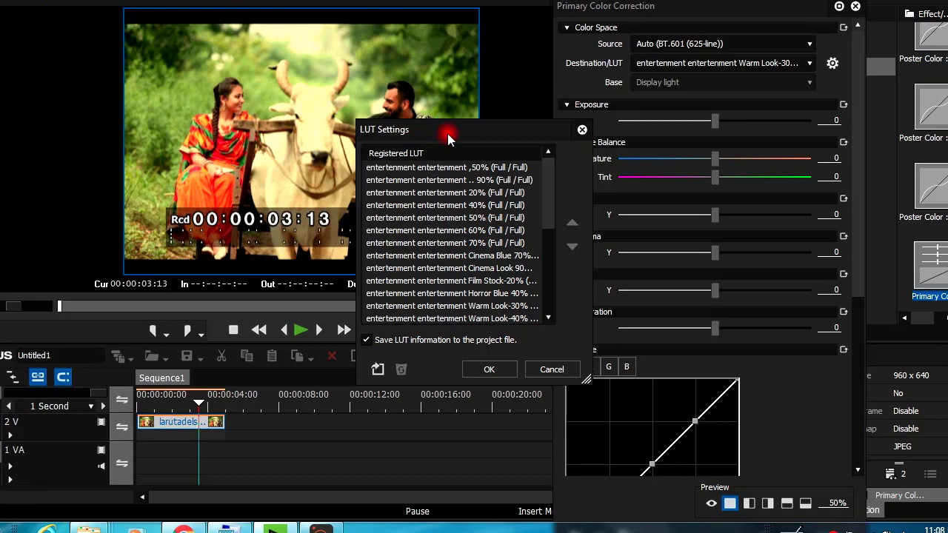
Apply the registered LUT list and set the destination LUT to "entertenment entertenmentCinema Look 30% (Full / Full)".
left_click_drag(553, 198, 540, 296)
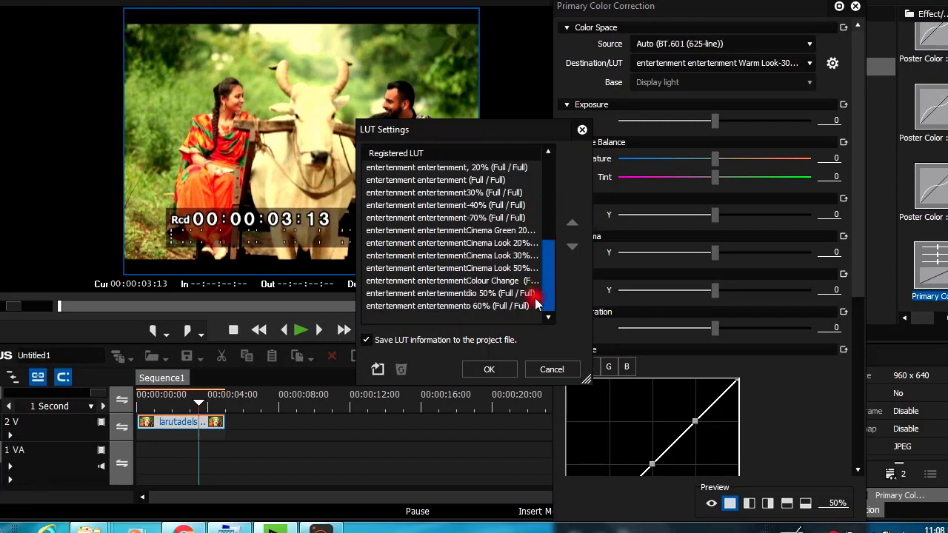
left_click(489, 367)
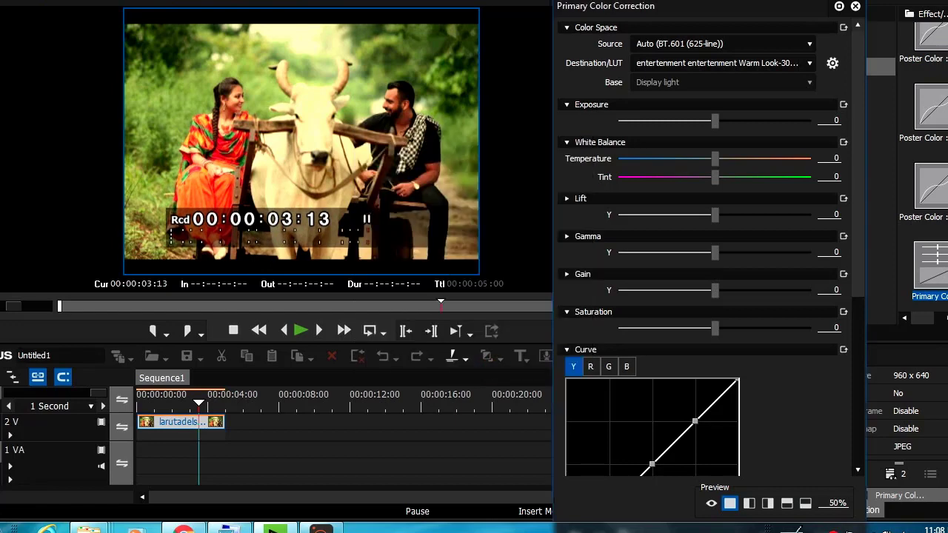
left_click(777, 63)
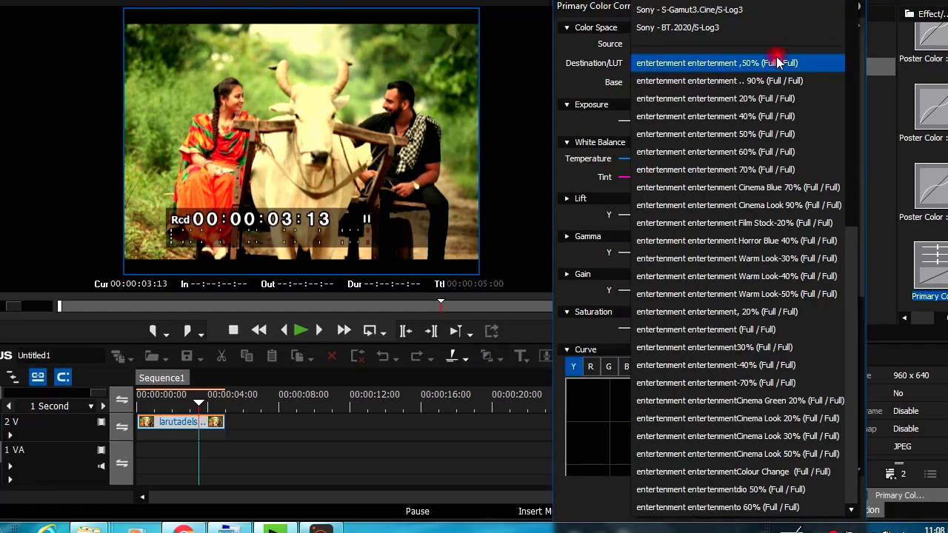
left_click(722, 438)
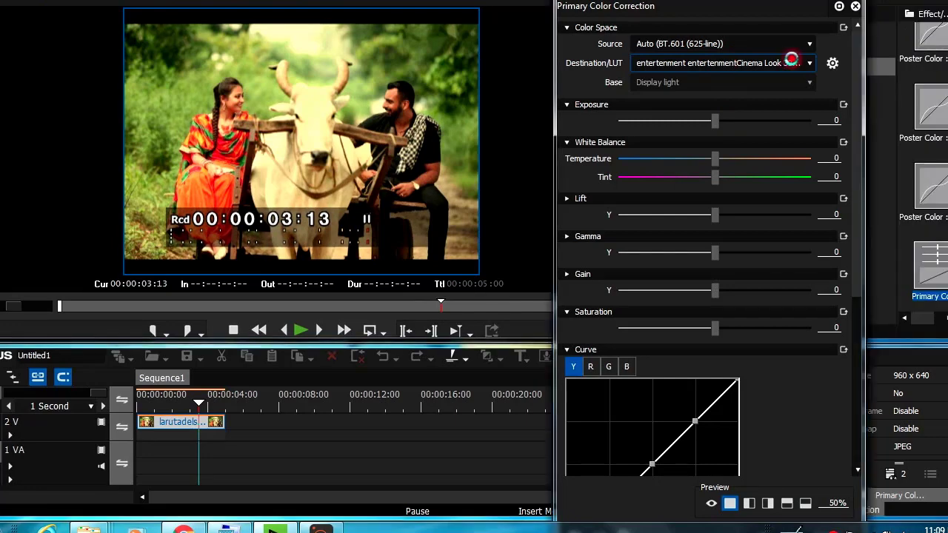
left_click(775, 62)
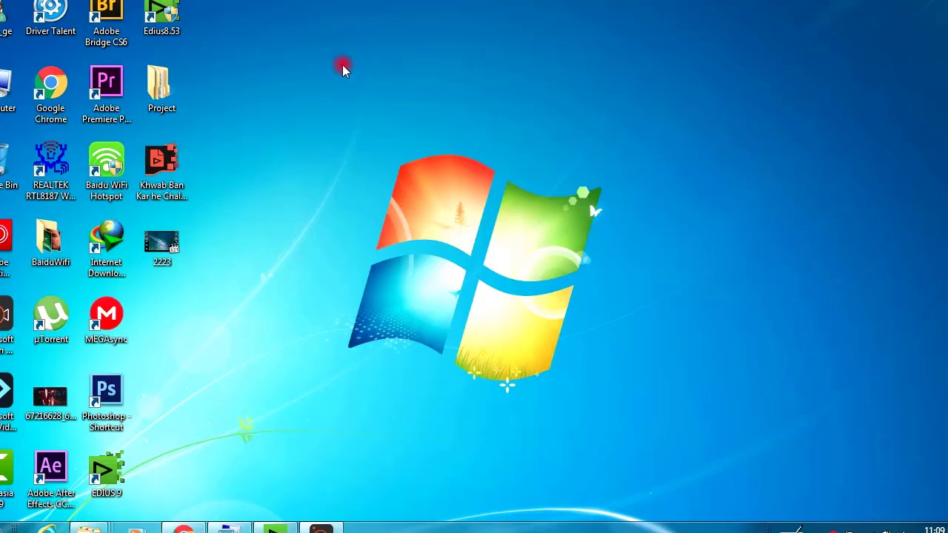
Refresh the desktop and open the video 2223 with Media Player Classic - Home Cinema.
right_click(342, 65)
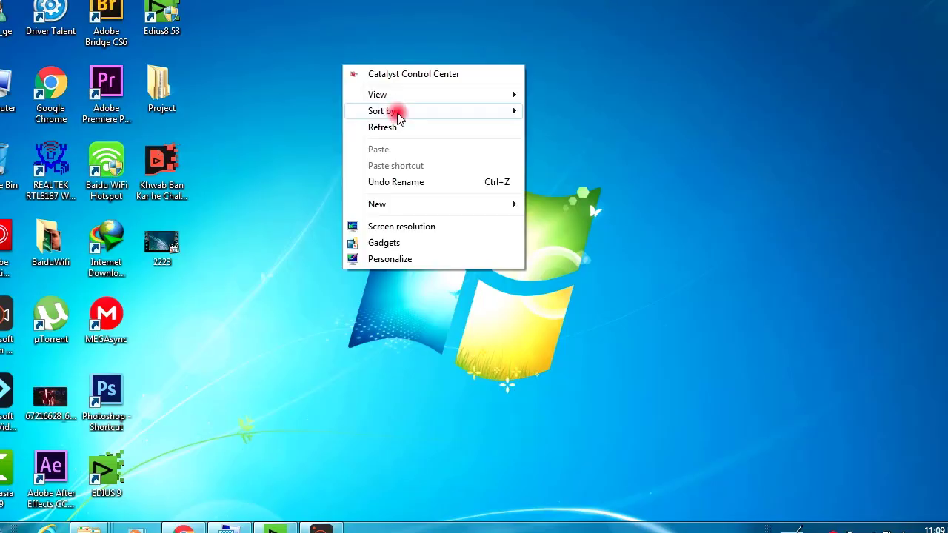
left_click(383, 127)
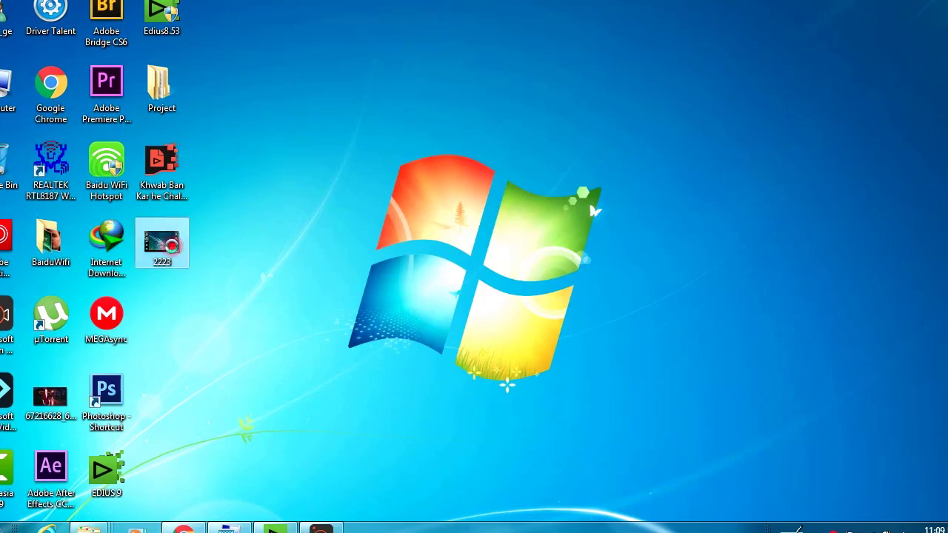
right_click(171, 247)
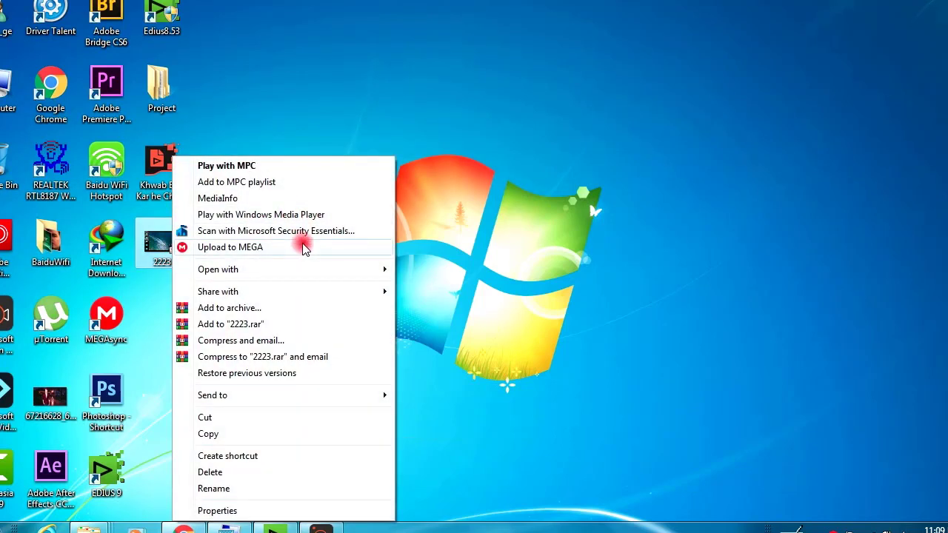
mouse_move(358, 276)
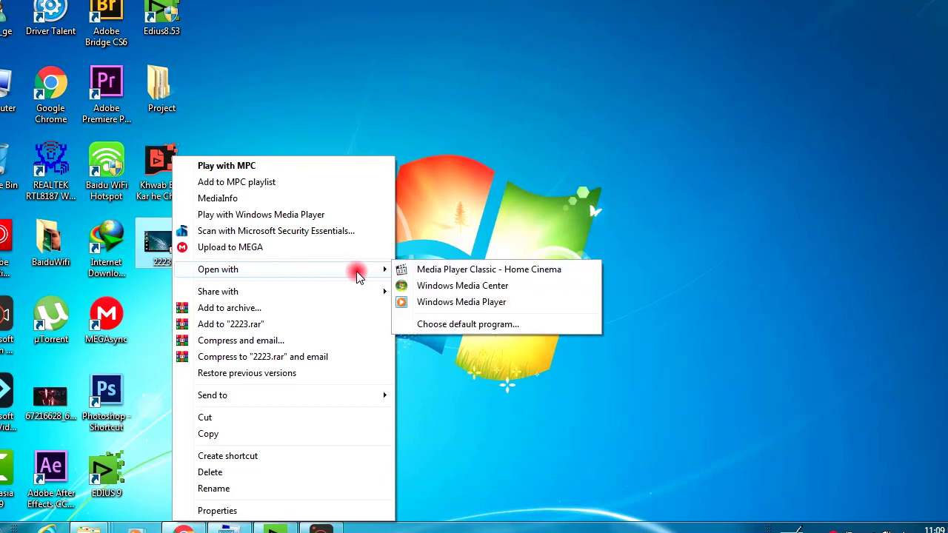
left_click(430, 272)
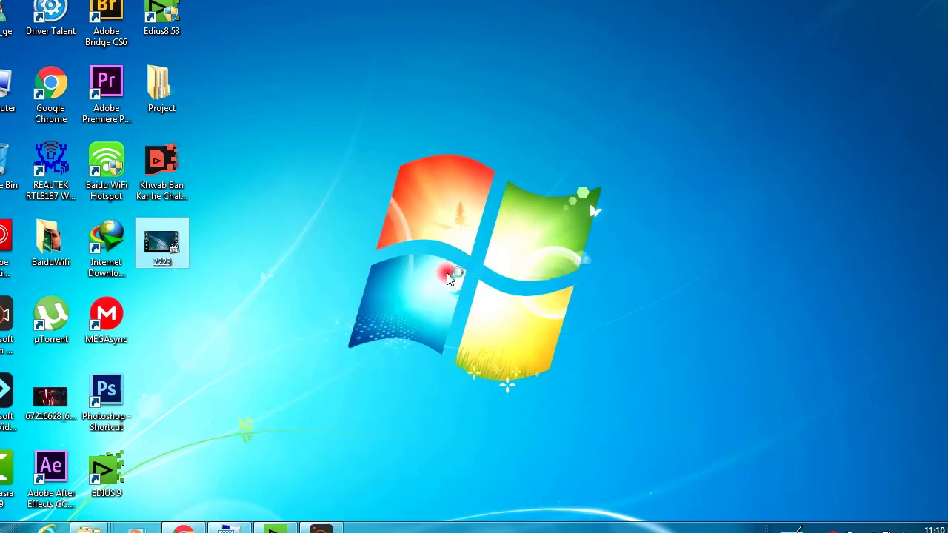
right_click(478, 110)
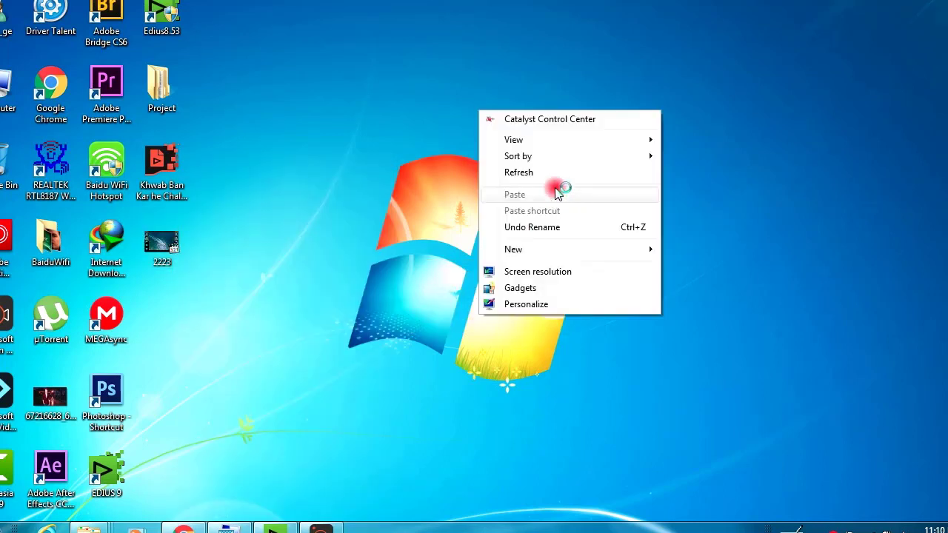
left_click(559, 174)
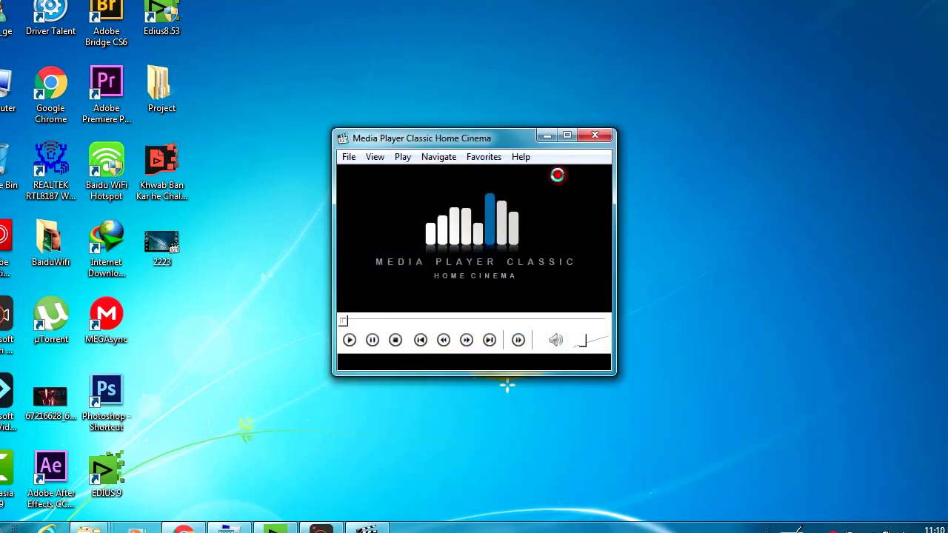
Maximize the player window and seek within the playing video to review the heart-arch scene.
left_click(568, 135)
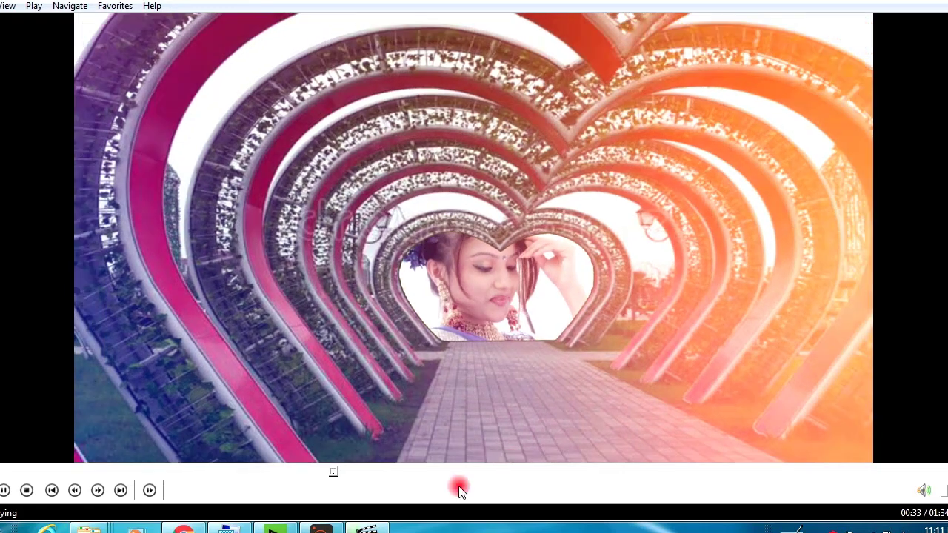
left_click_drag(451, 477, 347, 474)
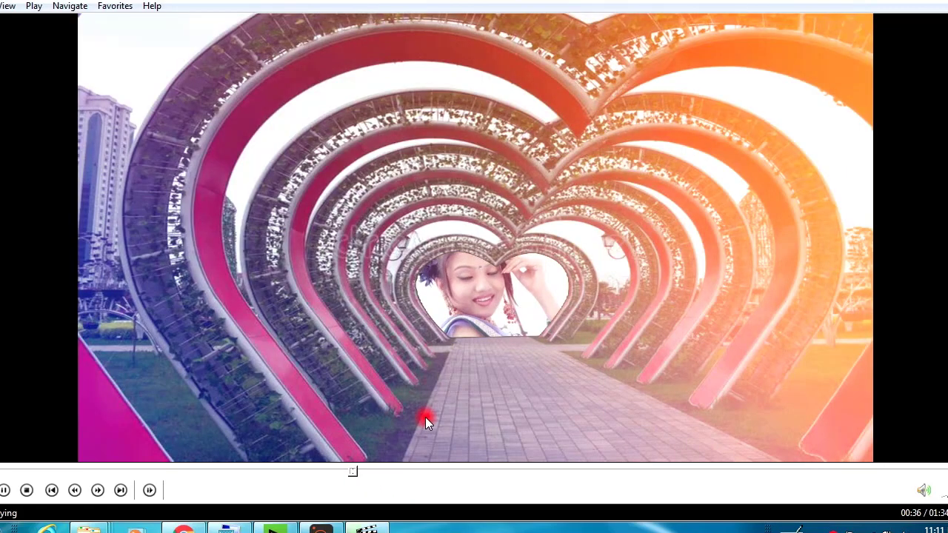